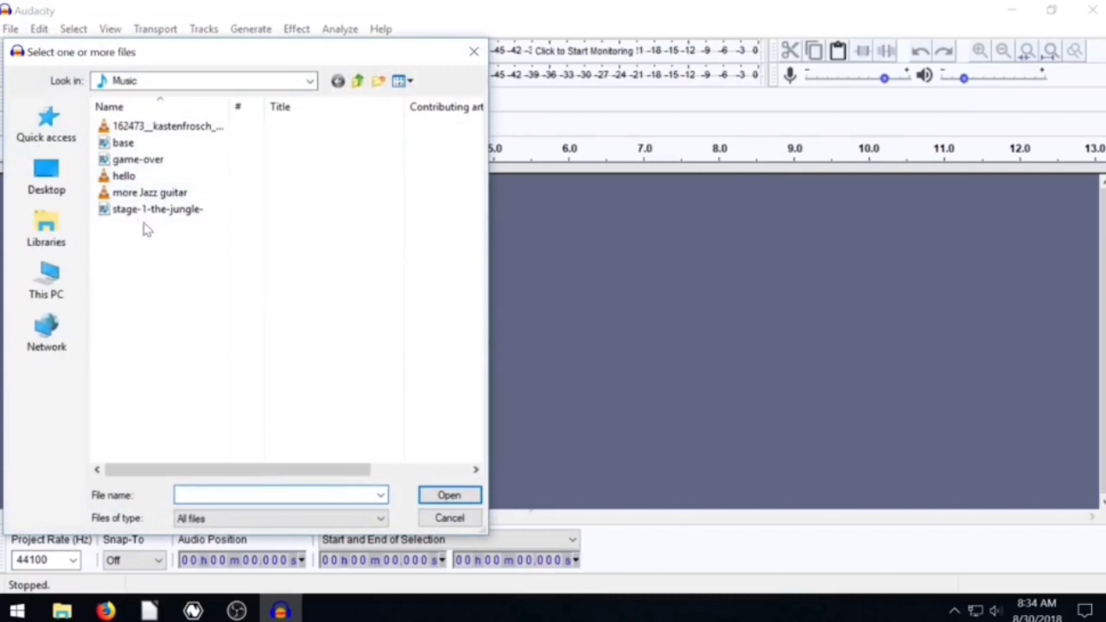
# Import the audio file "more Jazz guitar" and play its beginning
pyautogui.click(125, 197)
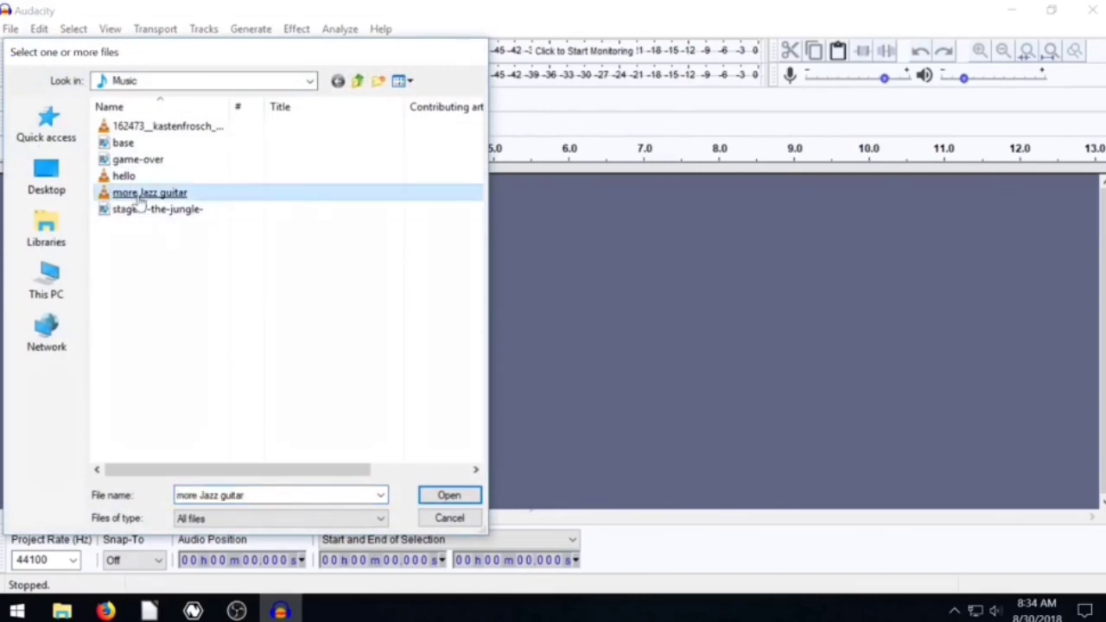
pyautogui.doubleClick(128, 194)
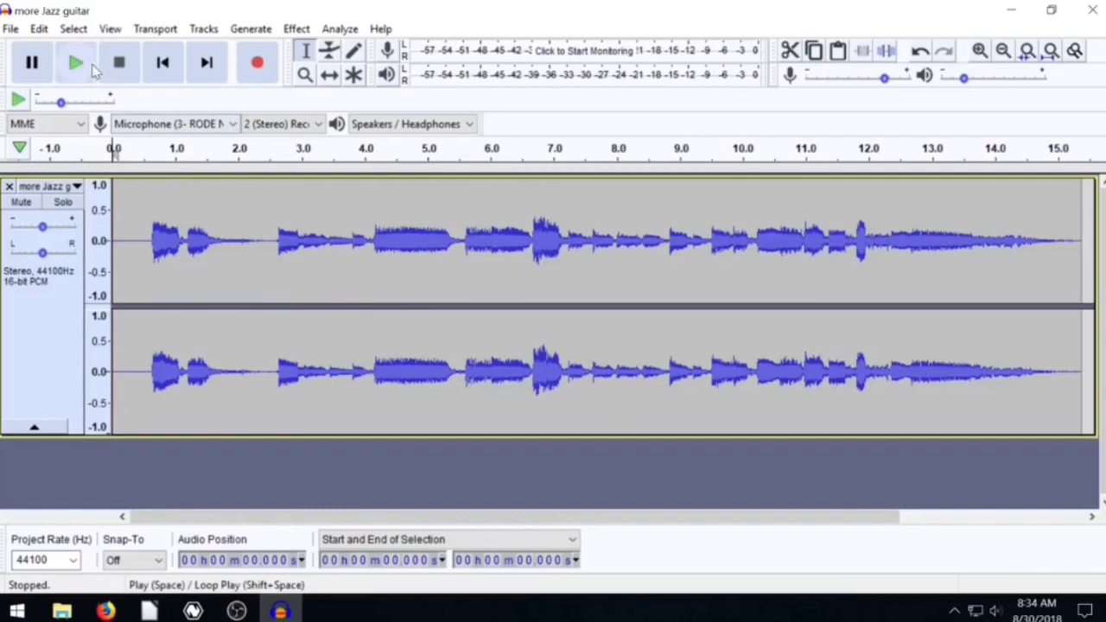
pyautogui.click(75, 65)
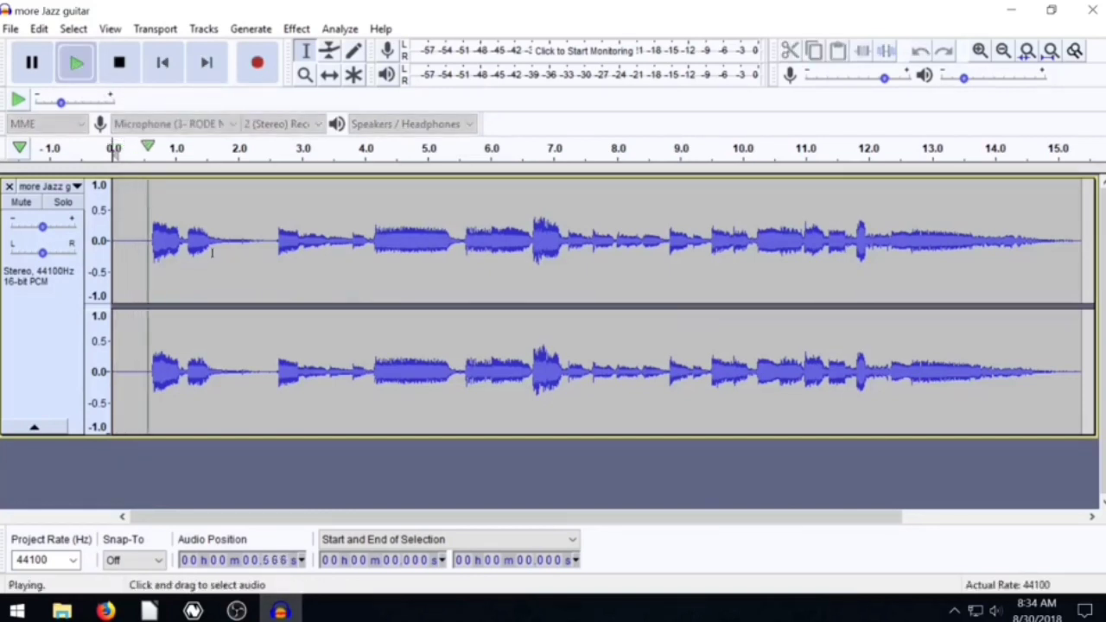
pyautogui.click(123, 70)
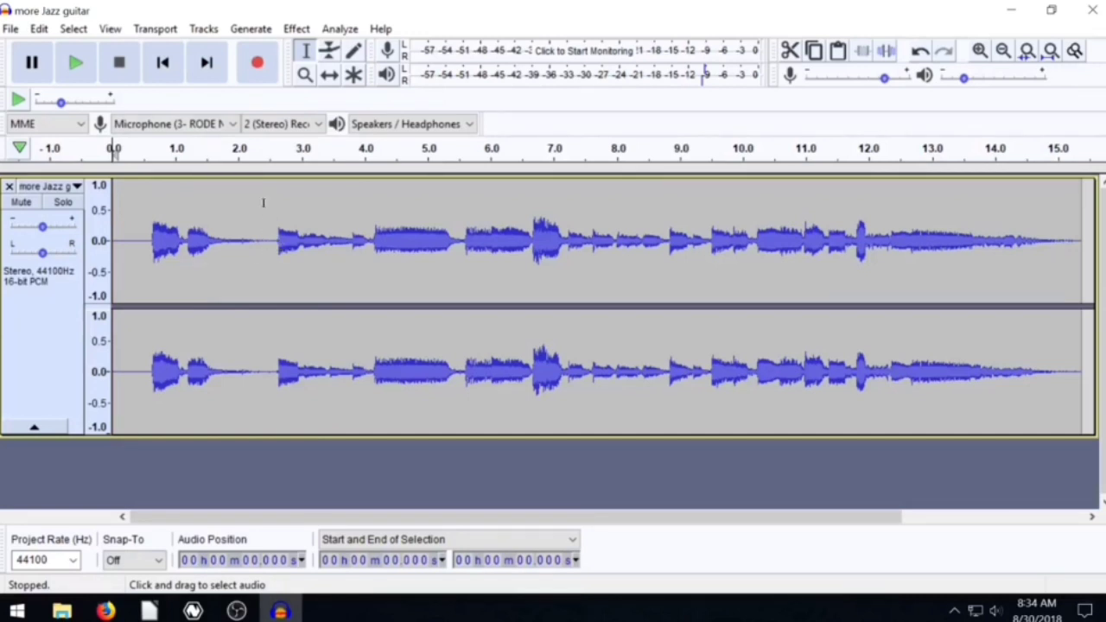
# Play the track briefly from about 2.42 s and again from about 0.35 s
pyautogui.click(265, 229)
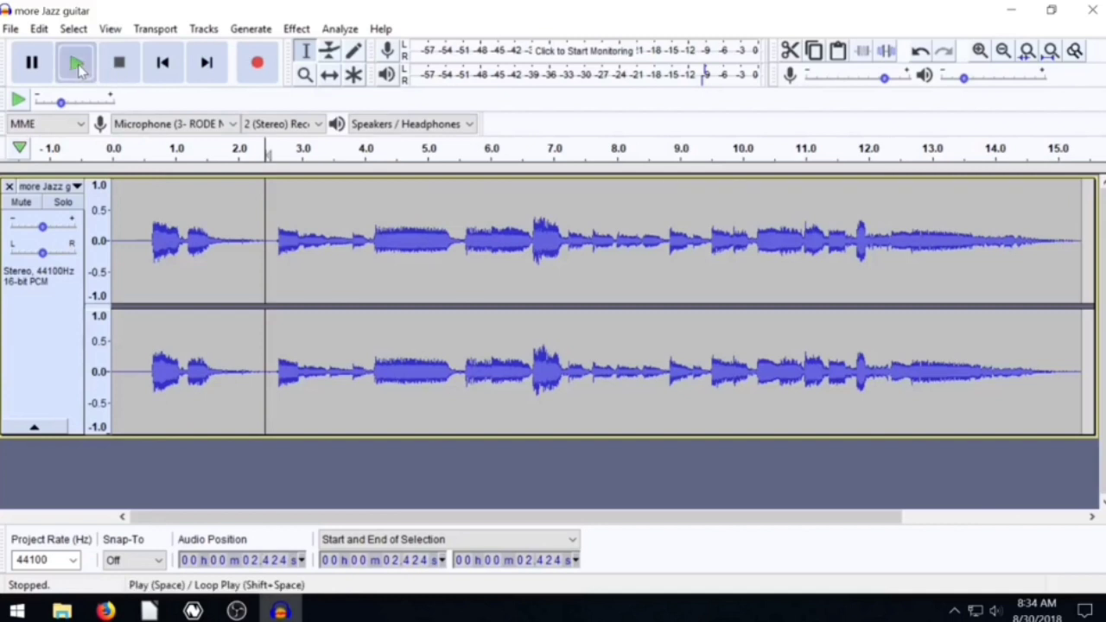
pyautogui.click(76, 65)
pyautogui.click(119, 65)
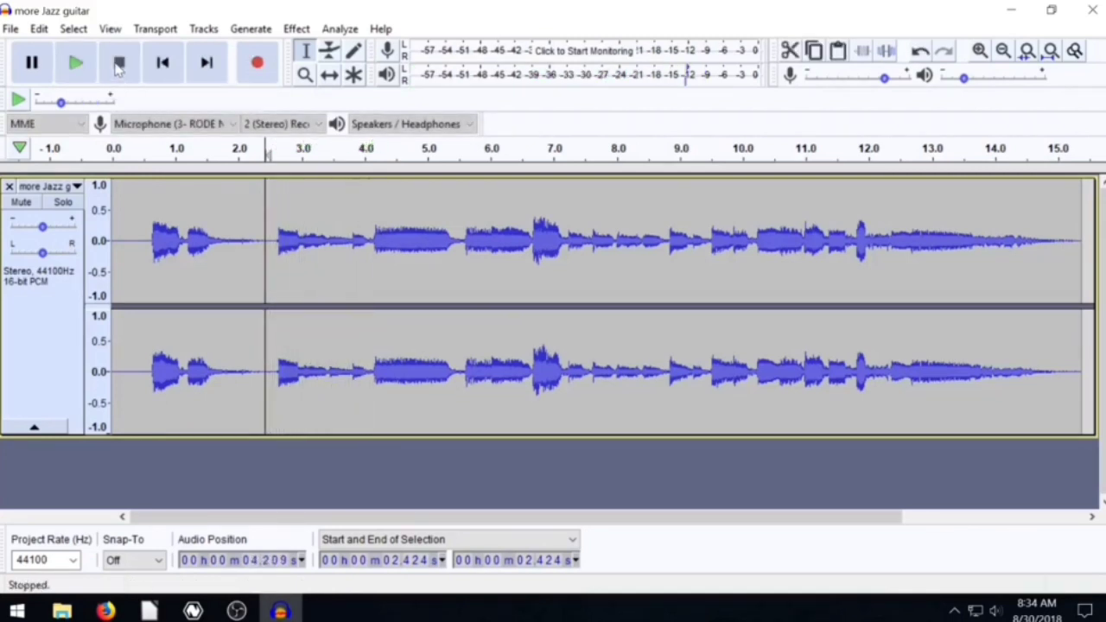
pyautogui.click(135, 207)
pyautogui.click(76, 65)
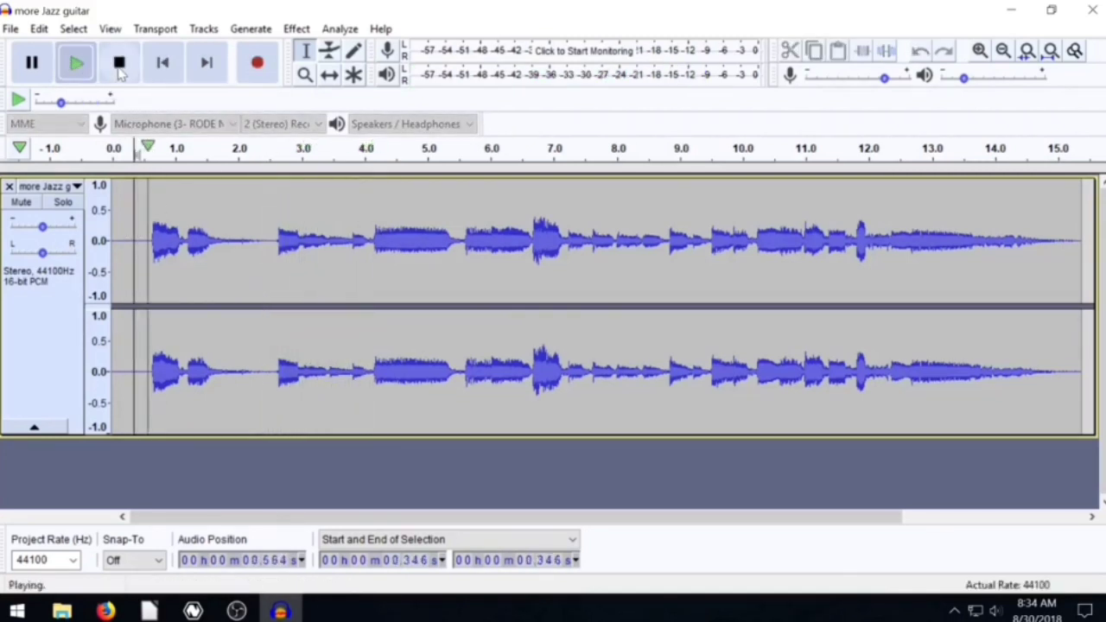
pyautogui.click(119, 67)
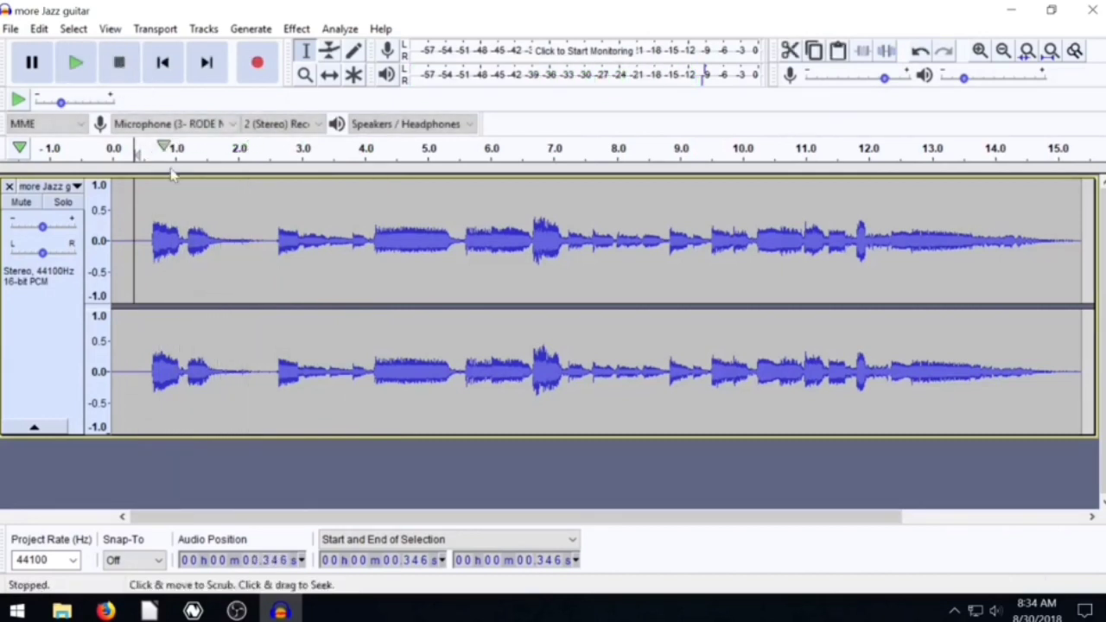
# Delete the opening phrase from about 0.25 to 2.15 s and undo the deletion
pyautogui.click(247, 241)
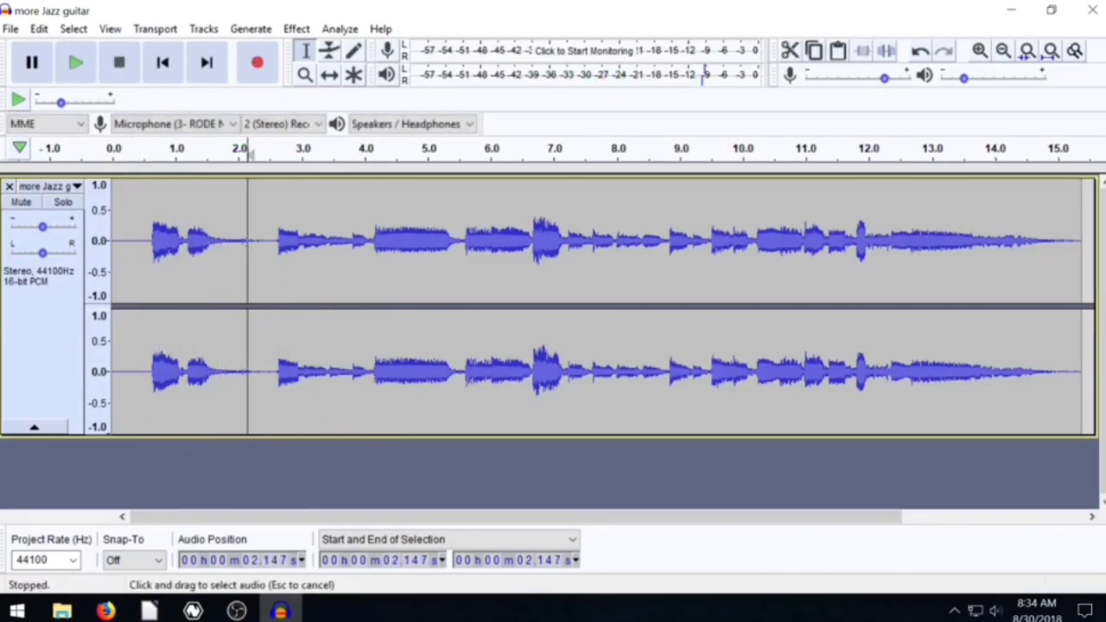
pyautogui.moveTo(247, 241); pyautogui.dragTo(127, 244)
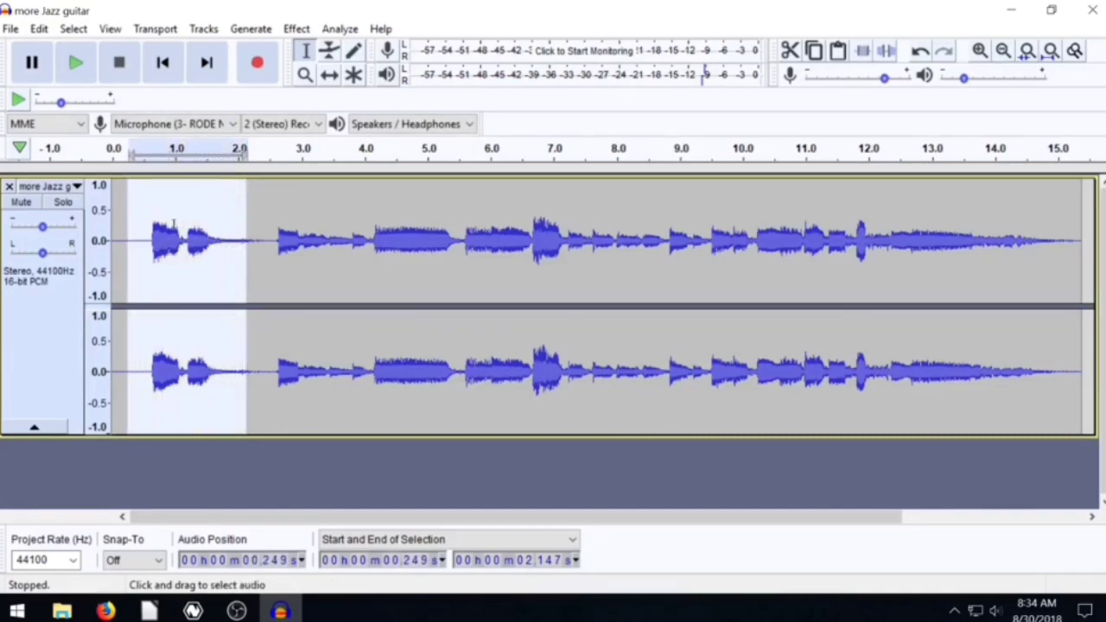
pyautogui.press('Delete')
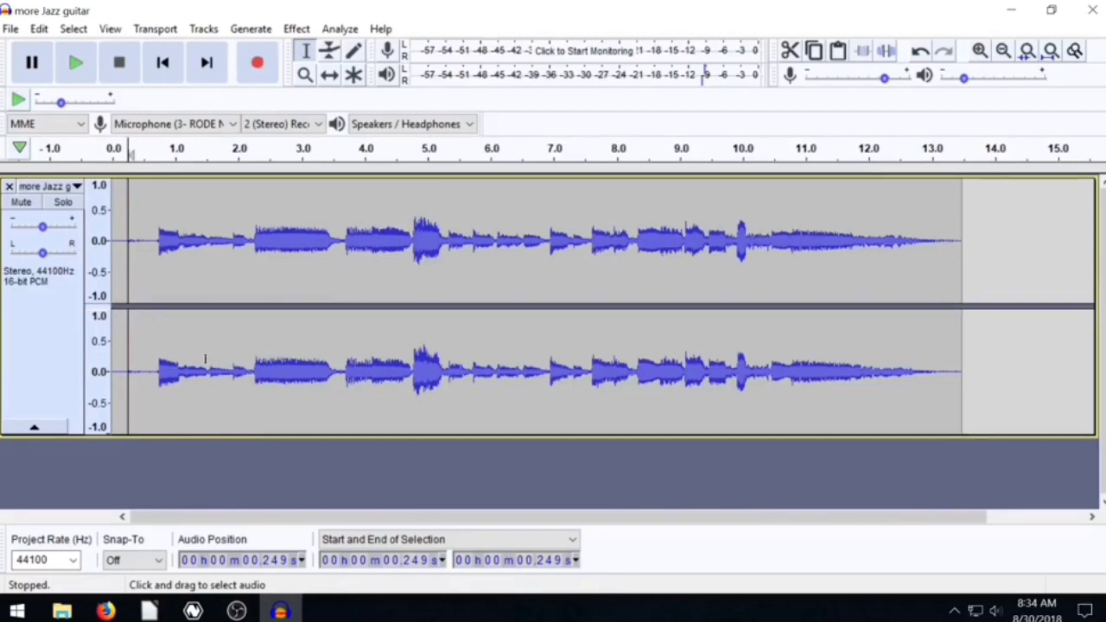
pyautogui.click(38, 29)
pyautogui.click(59, 50)
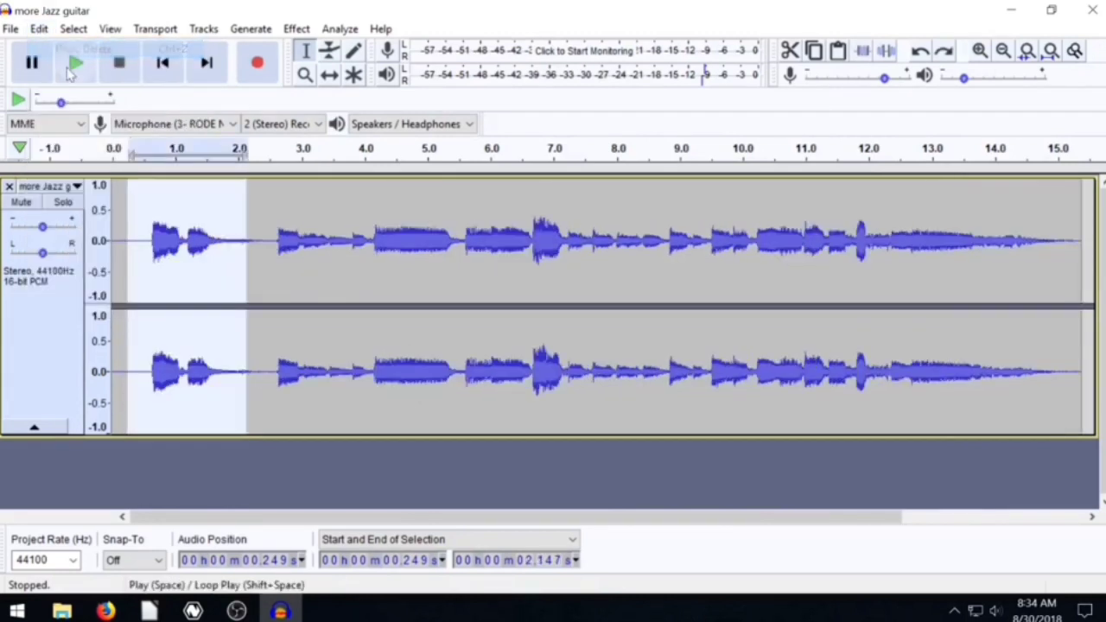
# Silence the track's audio at about 0.06–2.55 s, 5.2–9.0 s and 10.72–13.27 s
pyautogui.moveTo(273, 242); pyautogui.dragTo(116, 245)
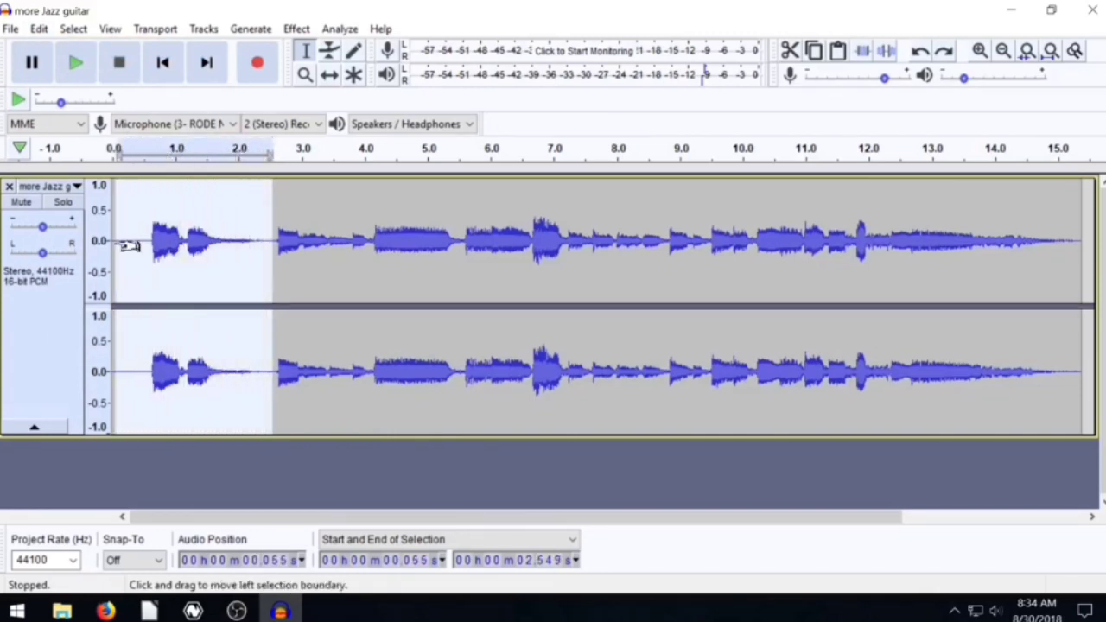
pyautogui.click(887, 54)
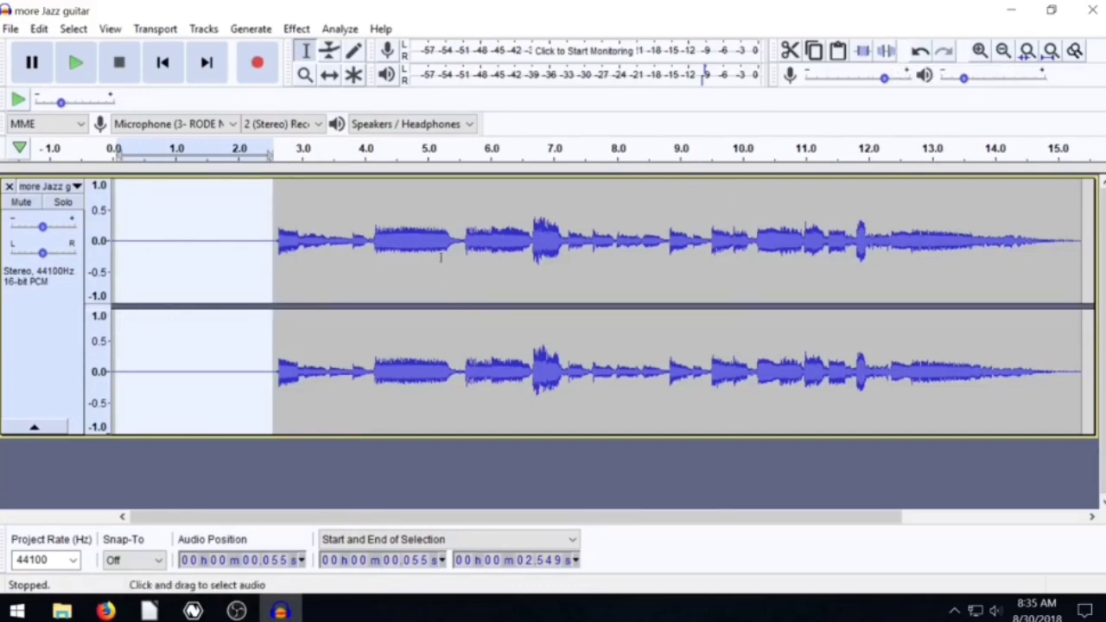
pyautogui.moveTo(441, 257); pyautogui.dragTo(679, 251)
pyautogui.click(886, 50)
pyautogui.moveTo(787, 229); pyautogui.dragTo(950, 229)
pyautogui.click(886, 50)
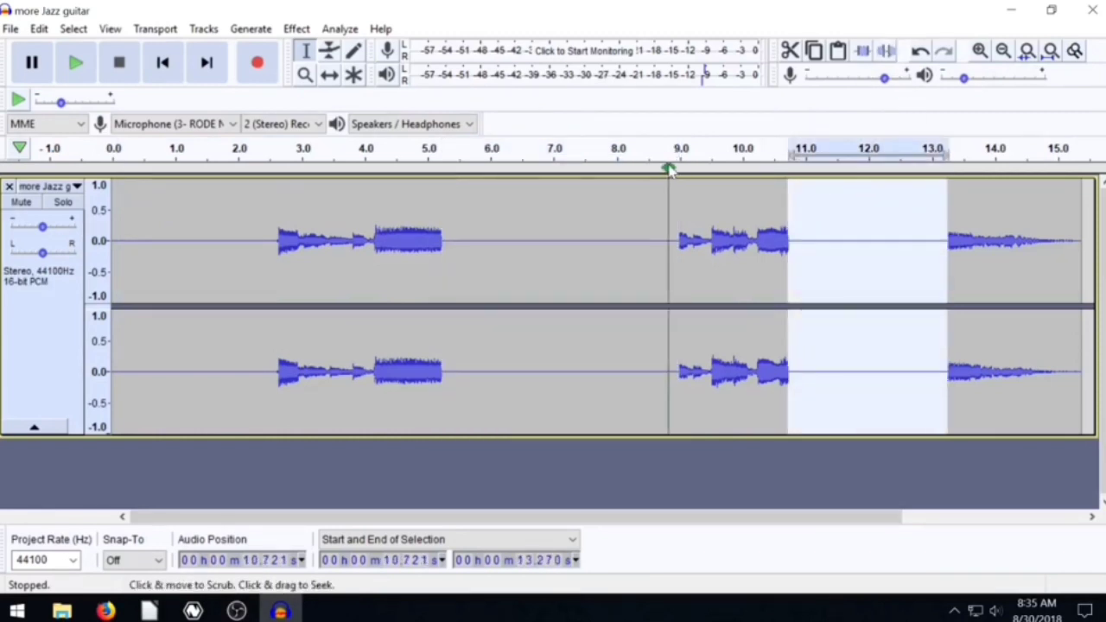
# Play the track from about 1.29 s to hear the silenced opening
pyautogui.click(192, 227)
pyautogui.click(76, 62)
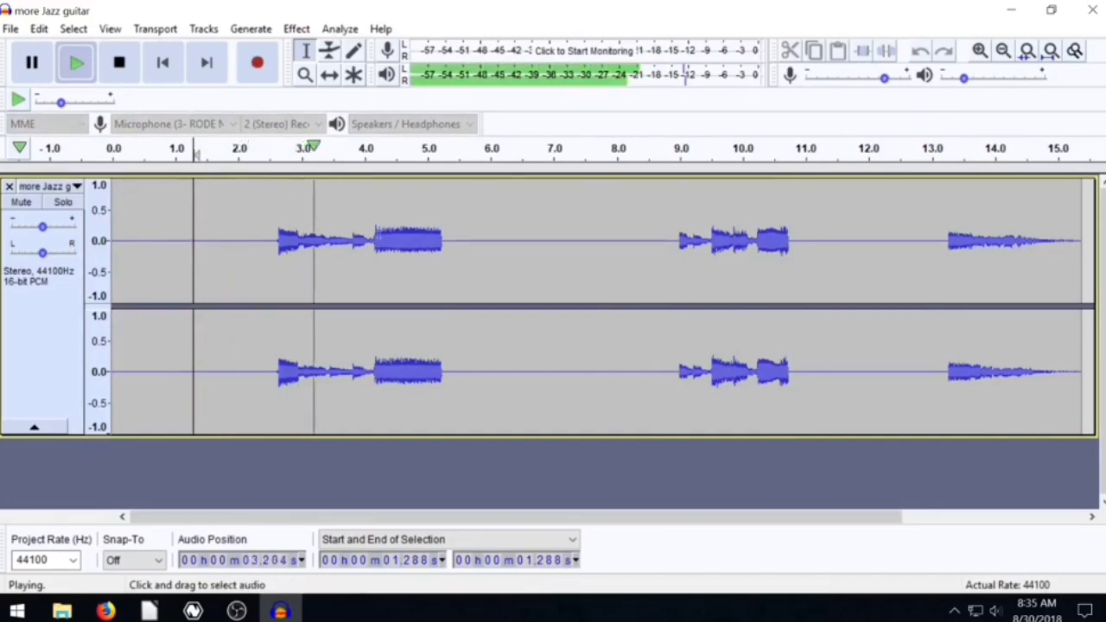
pyautogui.click(119, 65)
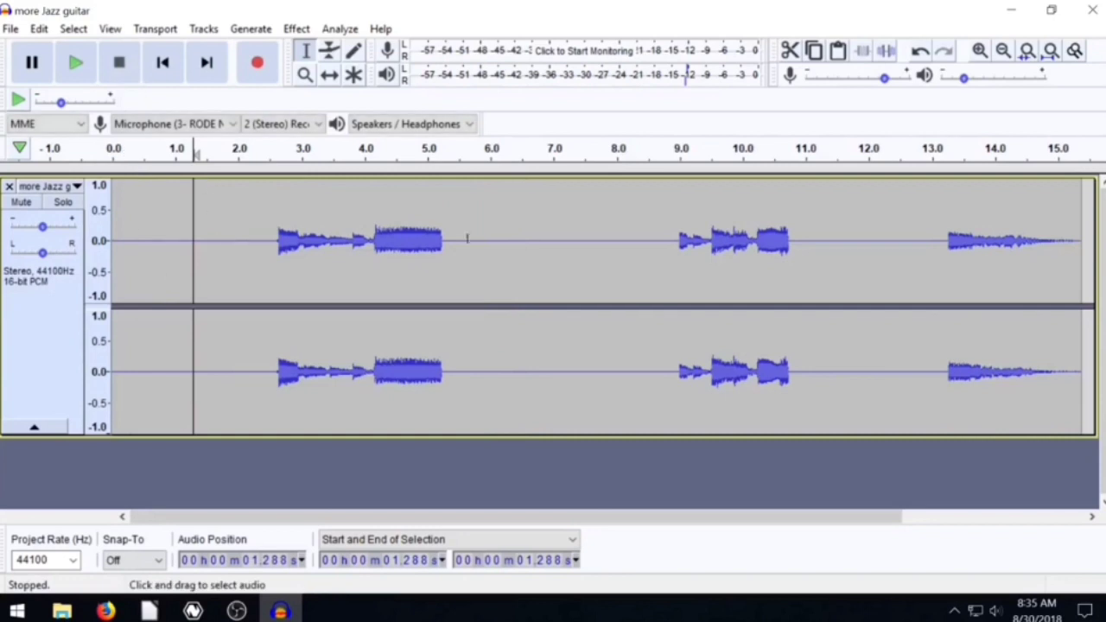
# Undo all three silenced sections of the track
pyautogui.click(40, 30)
pyautogui.click(60, 49)
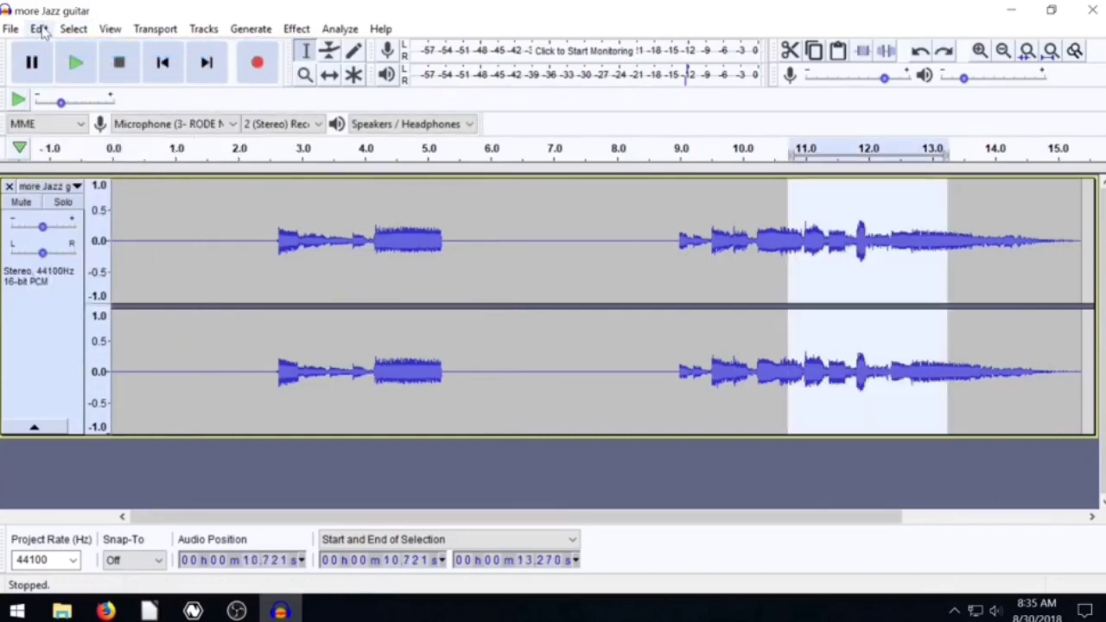
pyautogui.hotkey('ctrl', 'z')
pyautogui.click(39, 29)
pyautogui.click(60, 49)
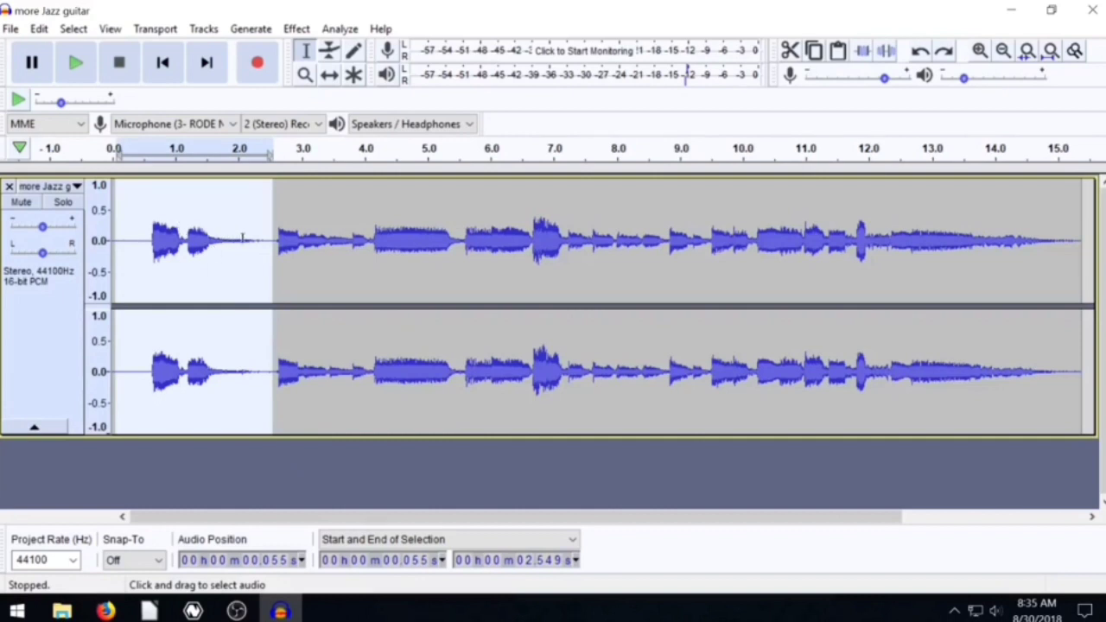
# Cut the opening phrase from about 0.49 to 2.55 s and paste it near the track's end at about 13.13 s
pyautogui.moveTo(270, 237); pyautogui.dragTo(144, 240)
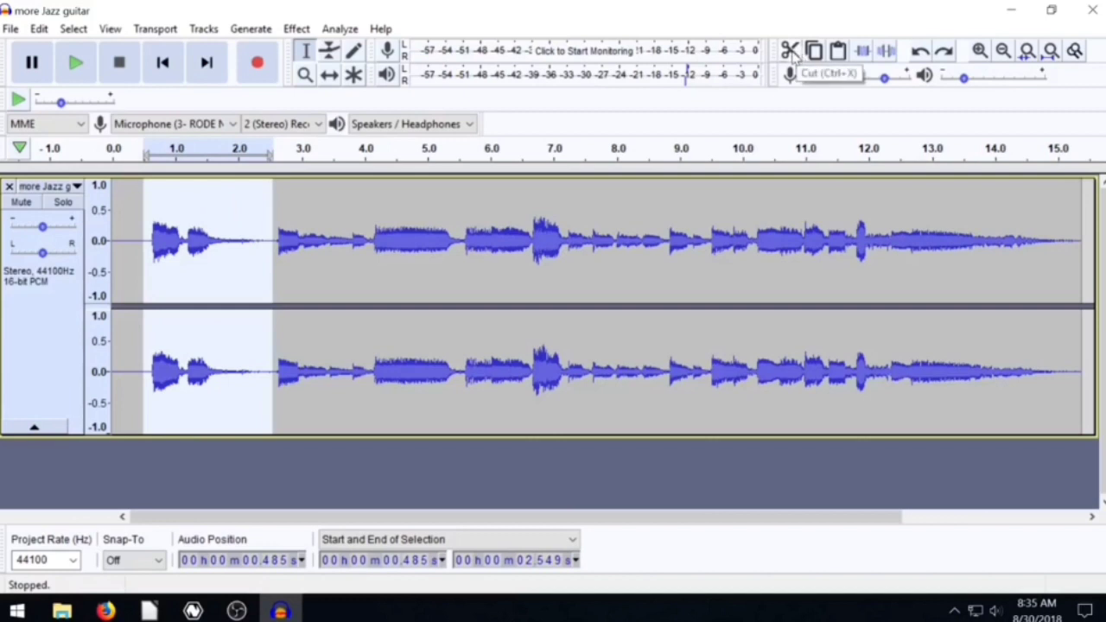
pyautogui.click(790, 52)
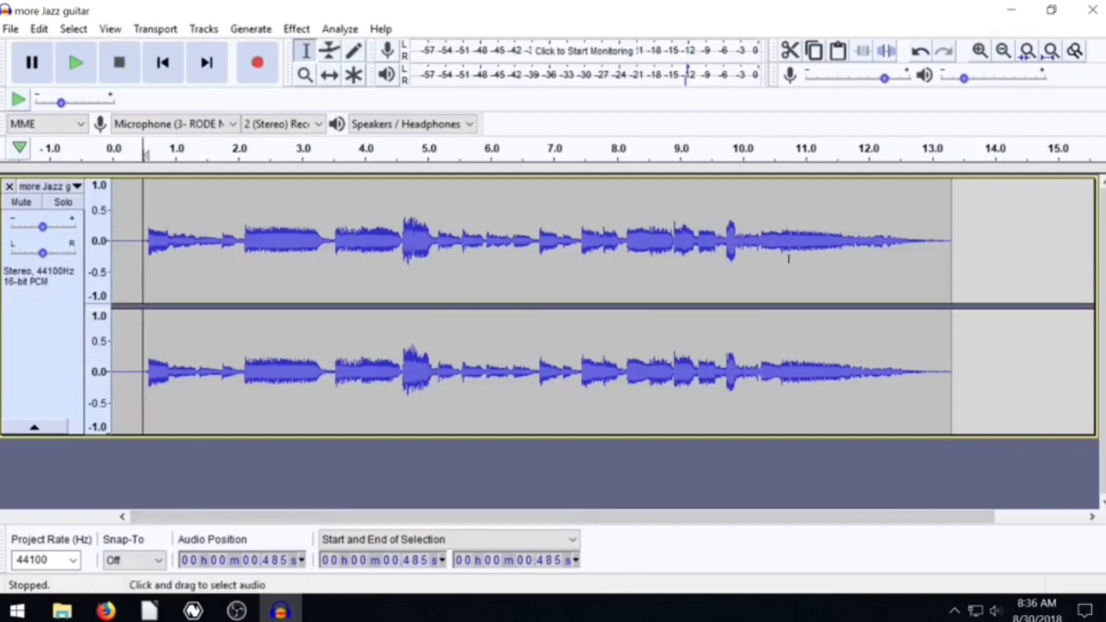
pyautogui.click(939, 244)
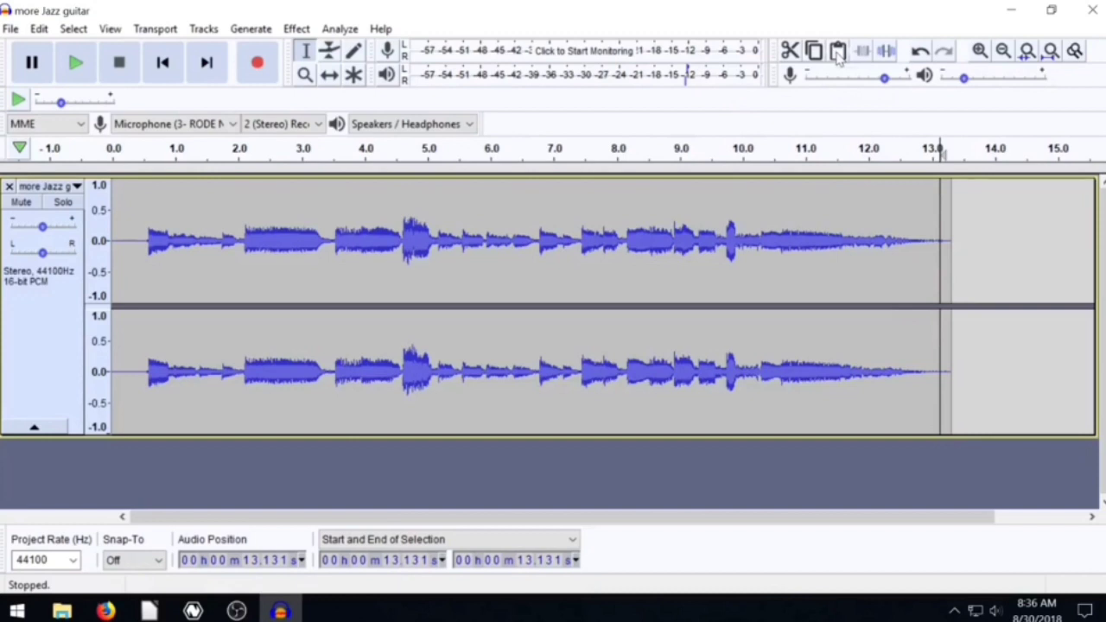
pyautogui.click(838, 52)
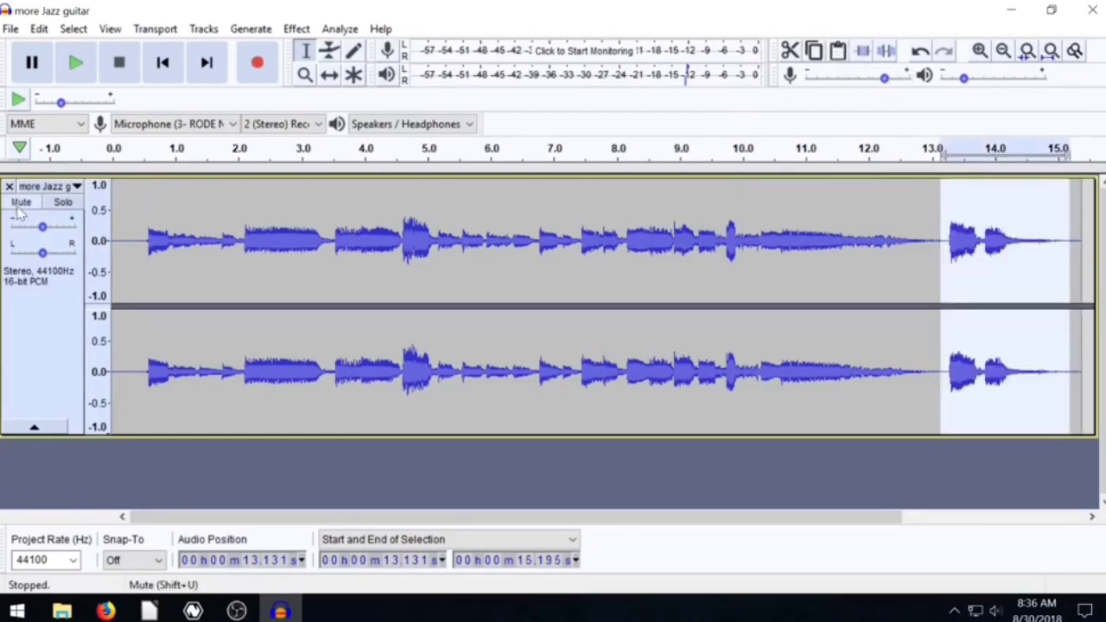
# Play the rearranged track from about 0.11 s and the moved phrase from about 12.63 s
pyautogui.click(120, 199)
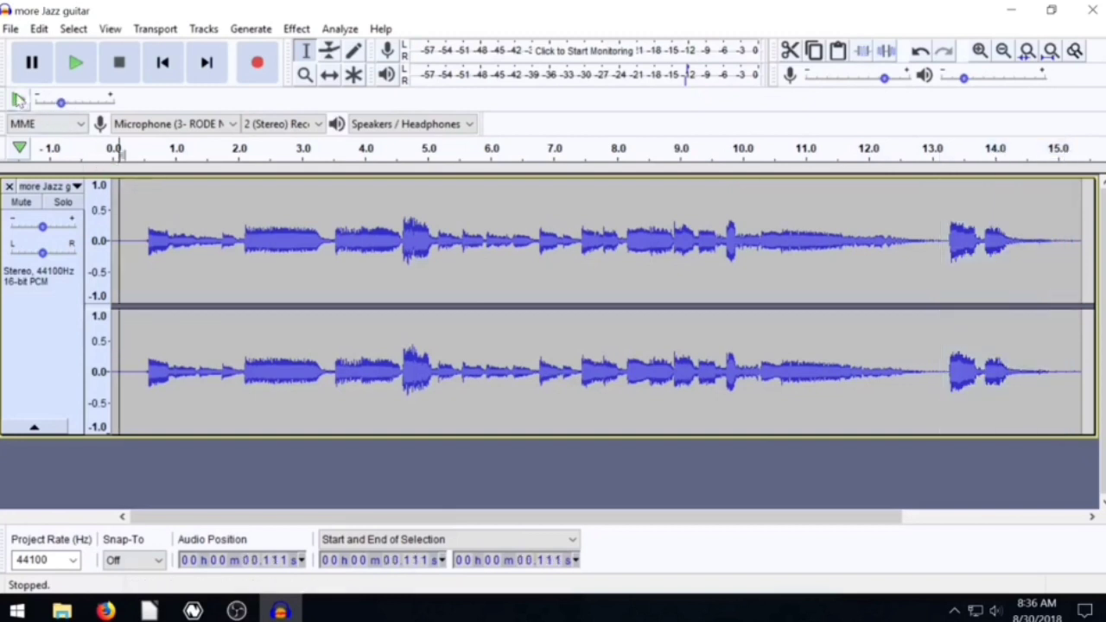
pyautogui.click(73, 64)
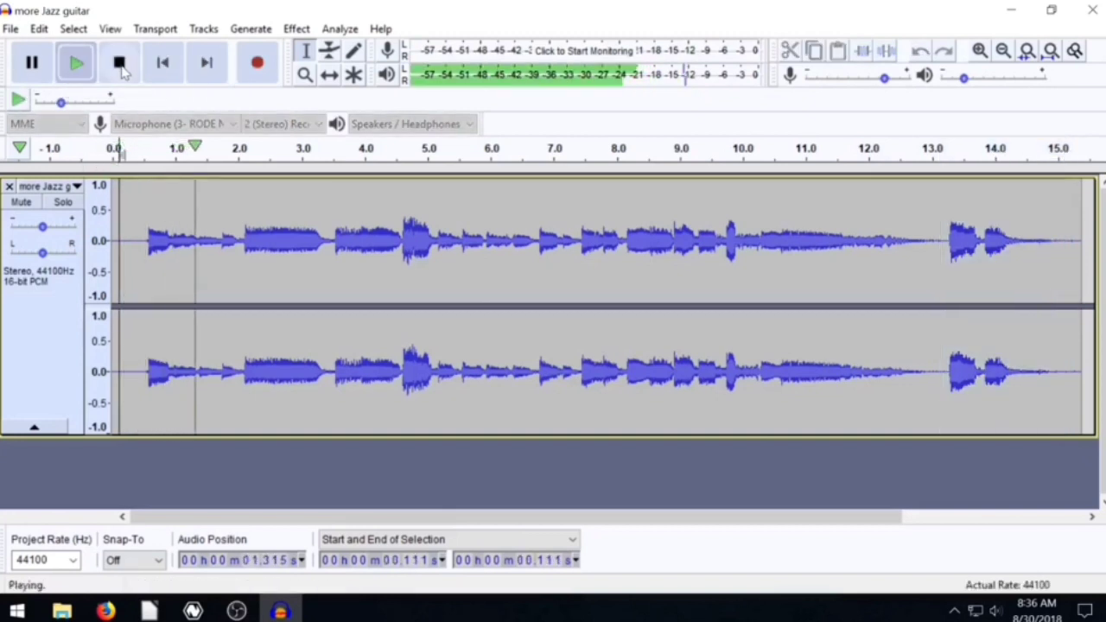
pyautogui.click(119, 62)
pyautogui.click(909, 220)
pyautogui.click(75, 64)
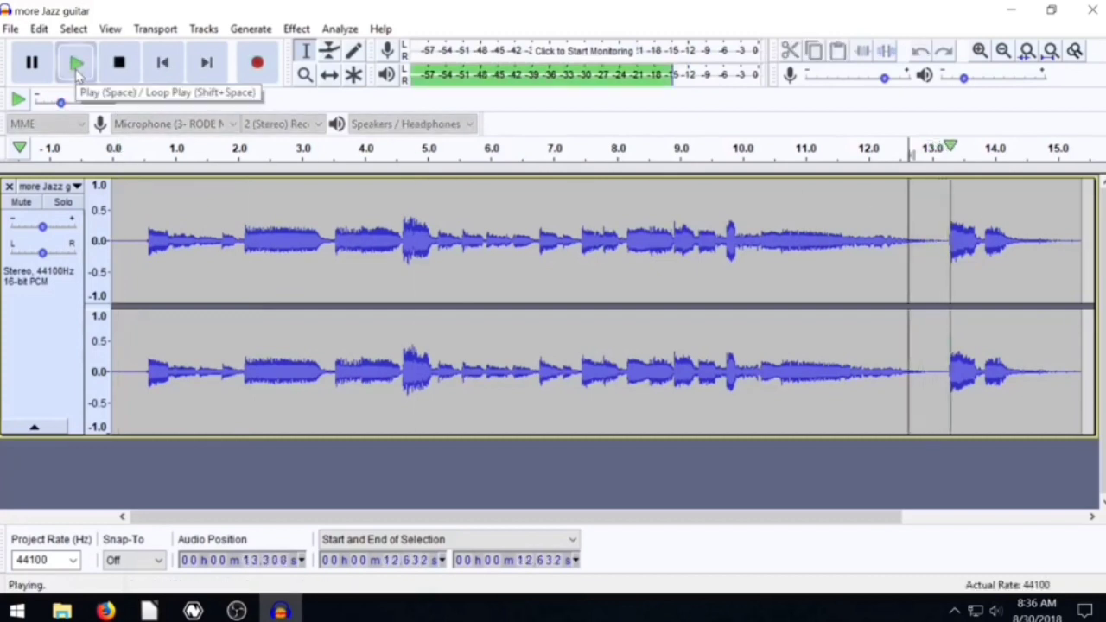
pyautogui.click(122, 67)
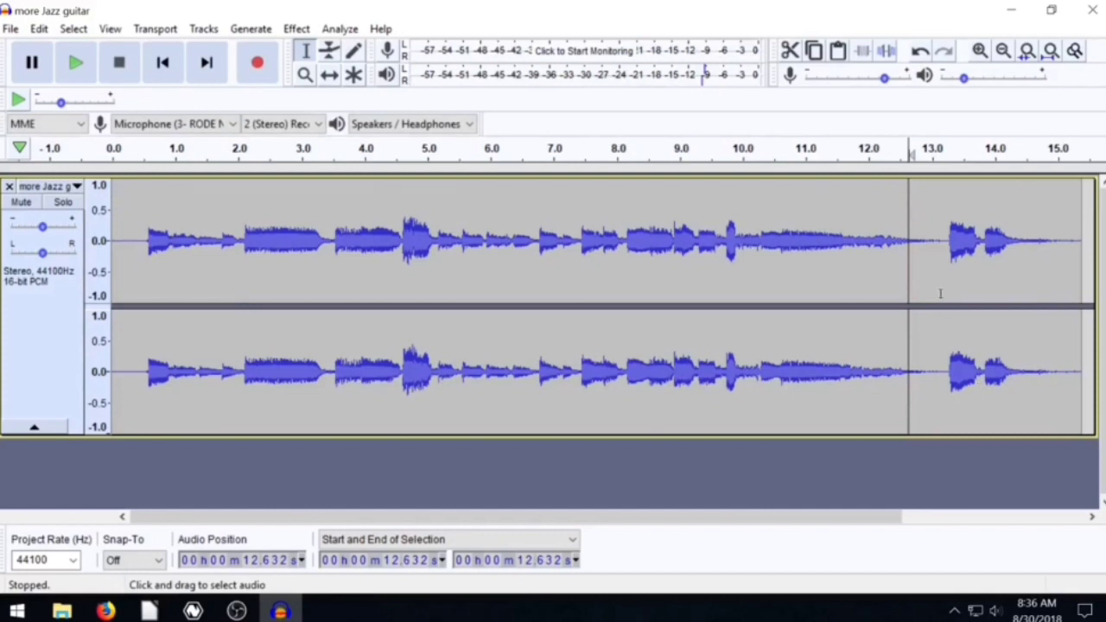
# Copy the final phrase from about 12.92 to 15.28 s and paste it near the track's start at about 0.21 s
pyautogui.moveTo(925, 247); pyautogui.dragTo(1076, 245)
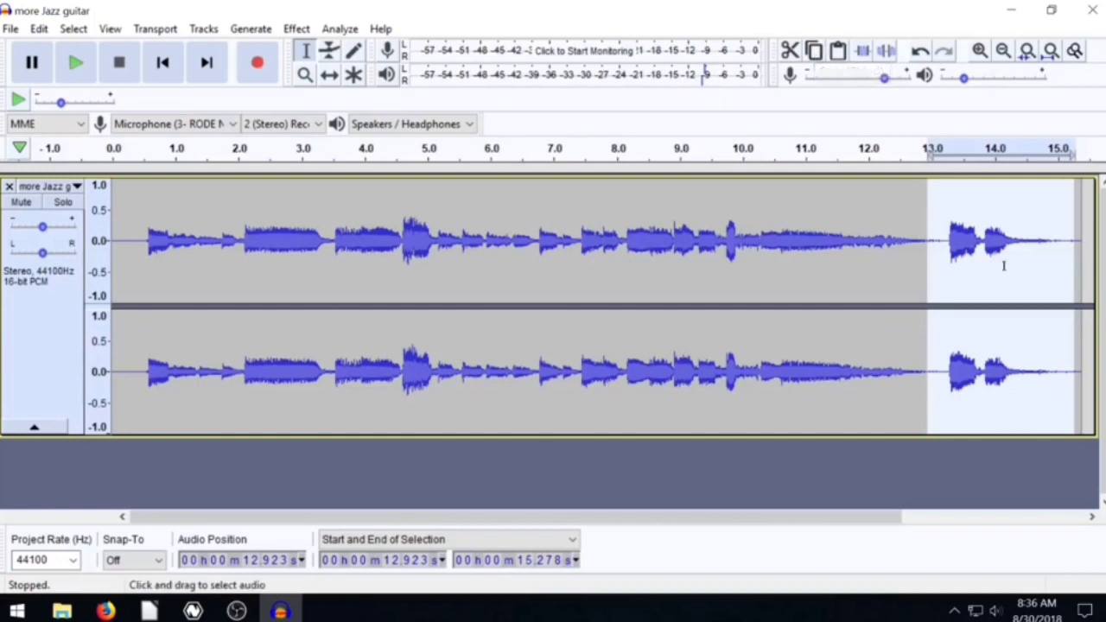
pyautogui.click(126, 240)
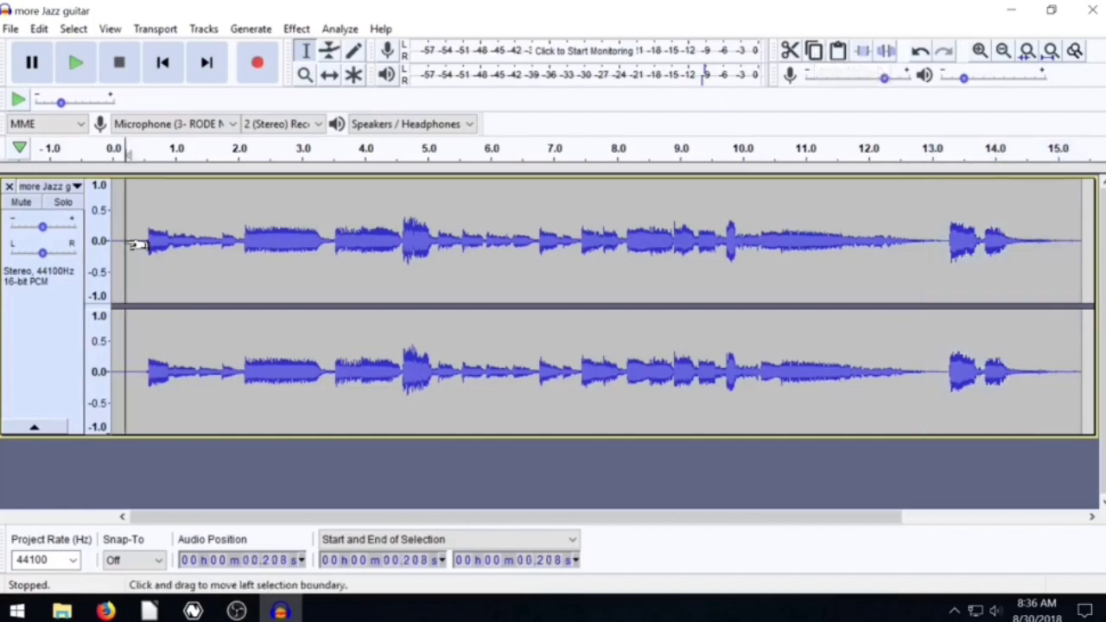
pyautogui.click(837, 51)
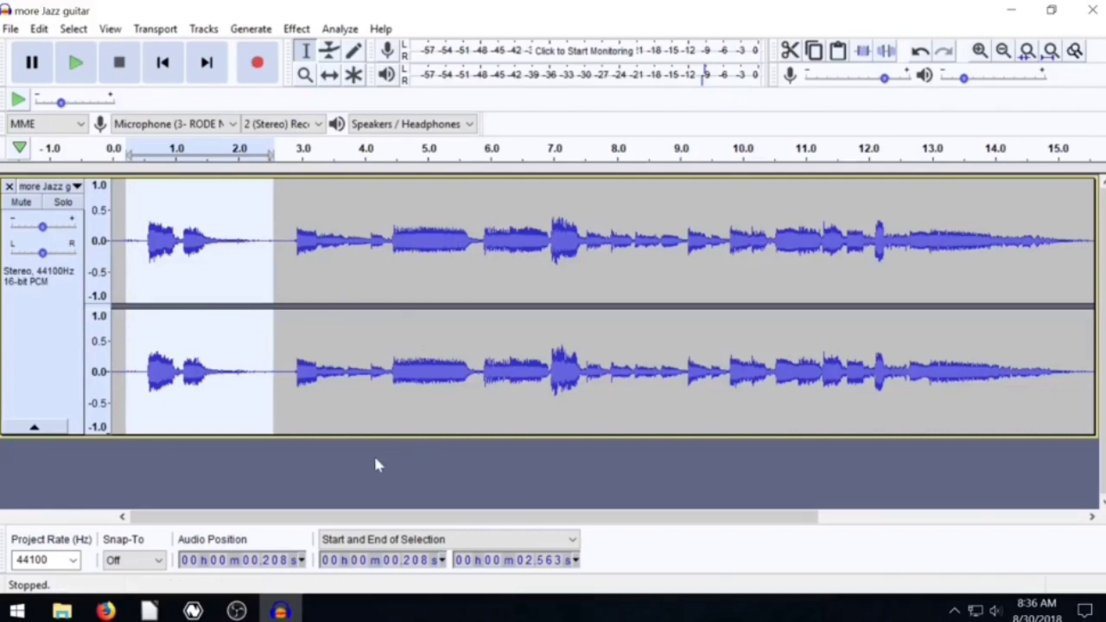
# Play the passage starting at about 4.41 s and select it from about 4.42 to 5.87 s
pyautogui.click(370, 249)
pyautogui.click(390, 243)
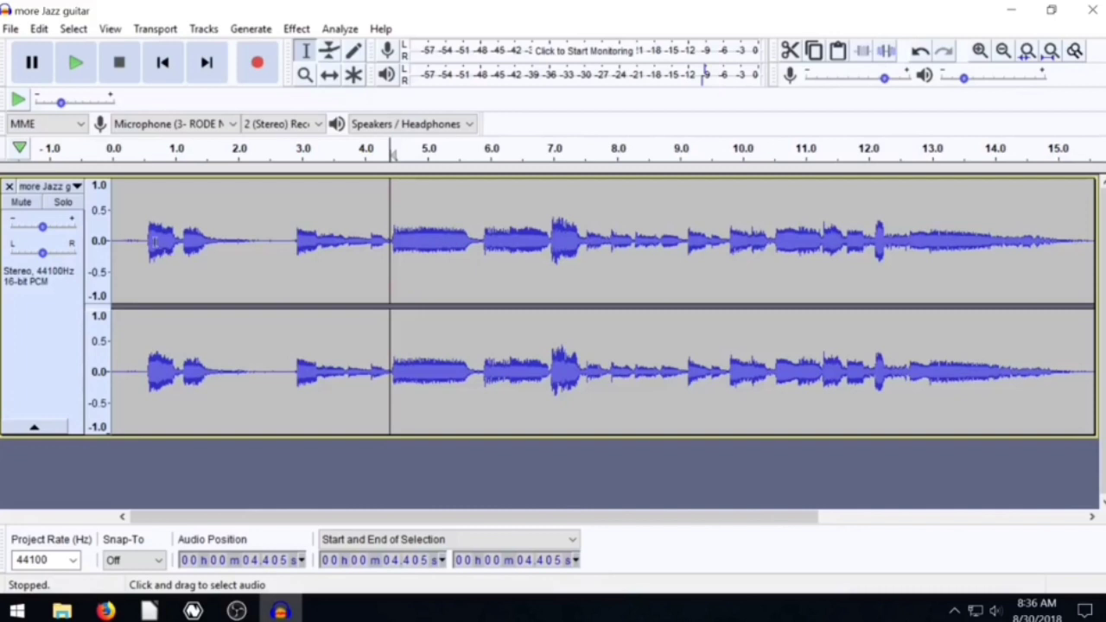
pyautogui.click(77, 63)
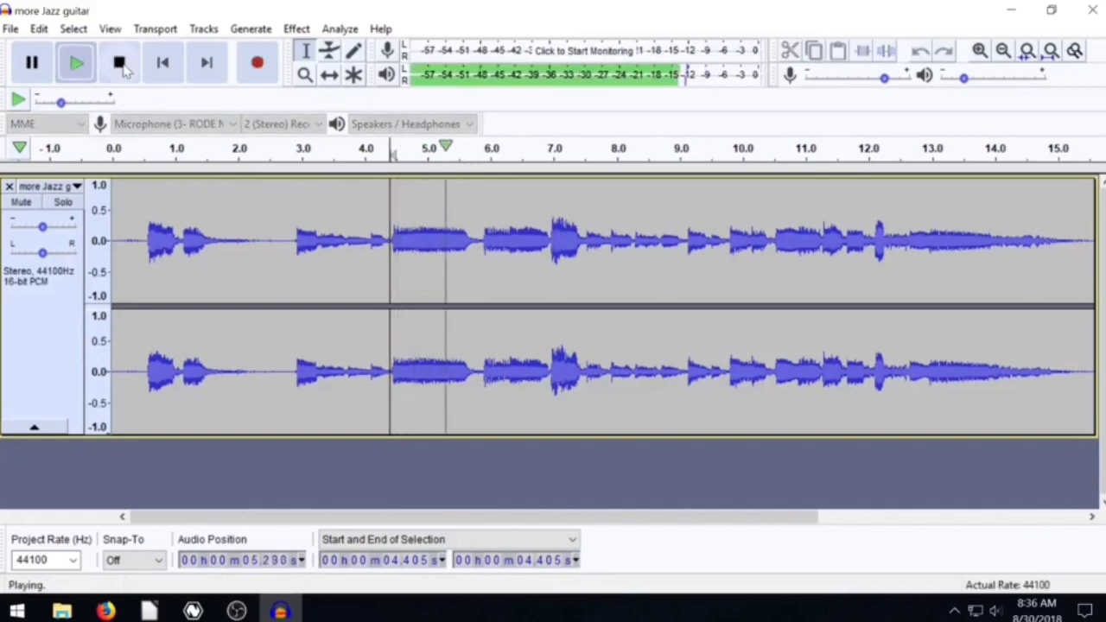
pyautogui.click(121, 65)
pyautogui.moveTo(482, 239); pyautogui.dragTo(391, 239)
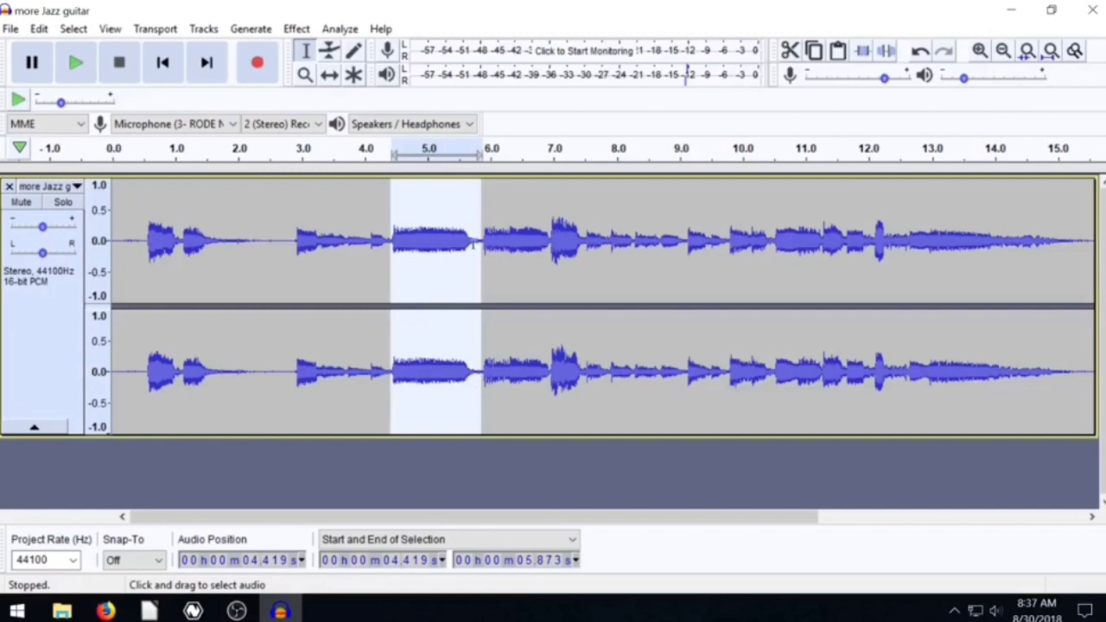
# Copy the opening phrase from about 0.33 to 2.31 s and paste it over the section from about 4.41 to 5.86 s
pyautogui.click(198, 253)
pyautogui.moveTo(136, 241); pyautogui.dragTo(286, 241)
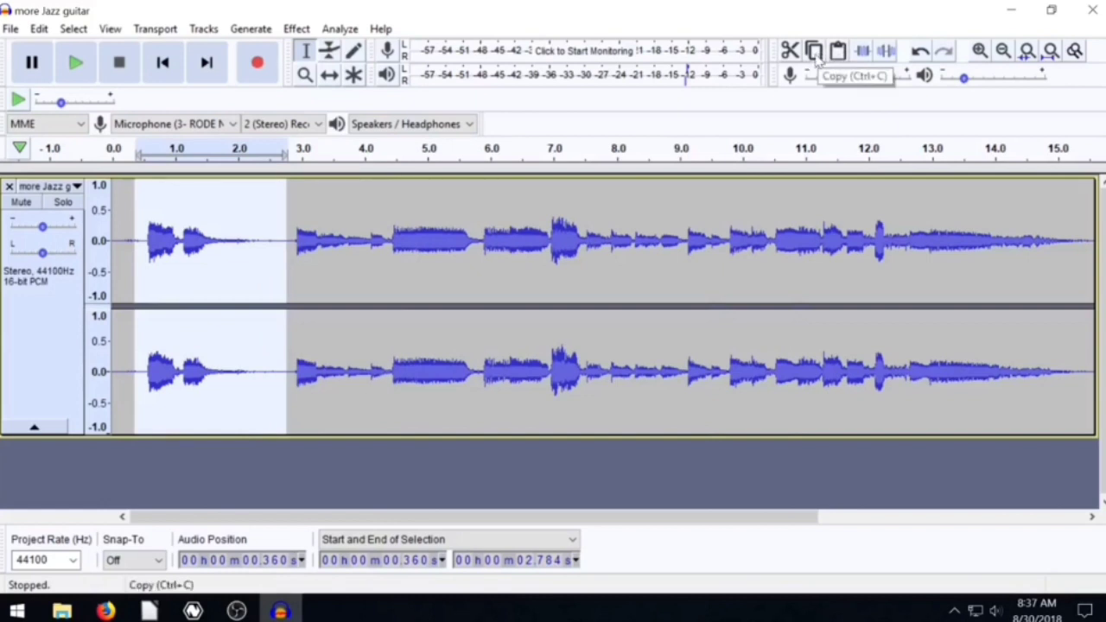
pyautogui.moveTo(387, 242); pyautogui.dragTo(483, 245)
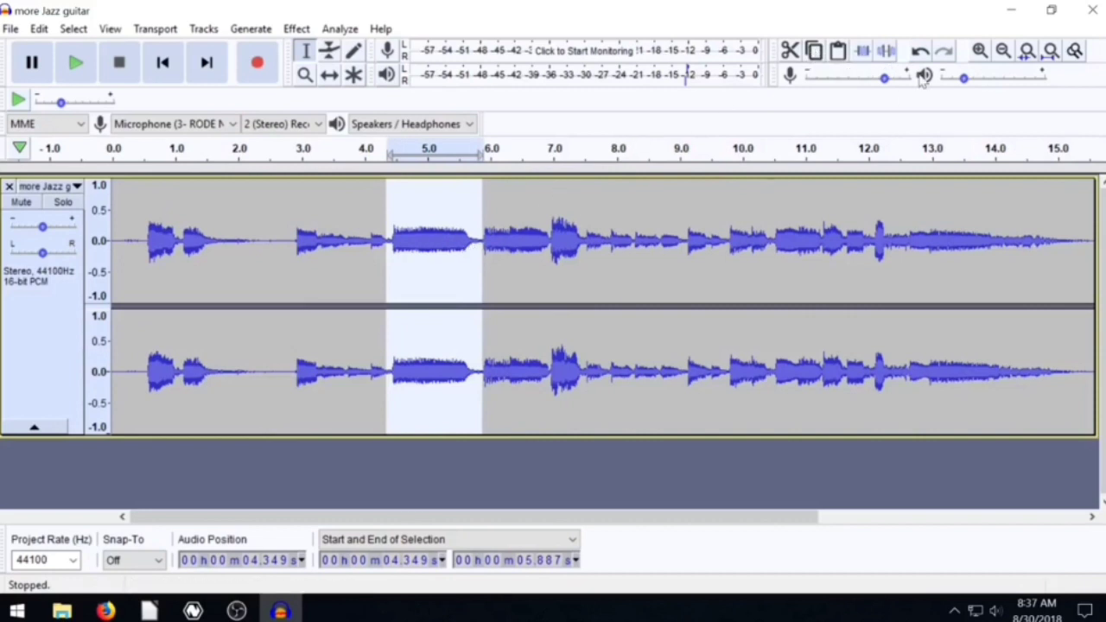
pyautogui.moveTo(258, 246); pyautogui.dragTo(135, 246)
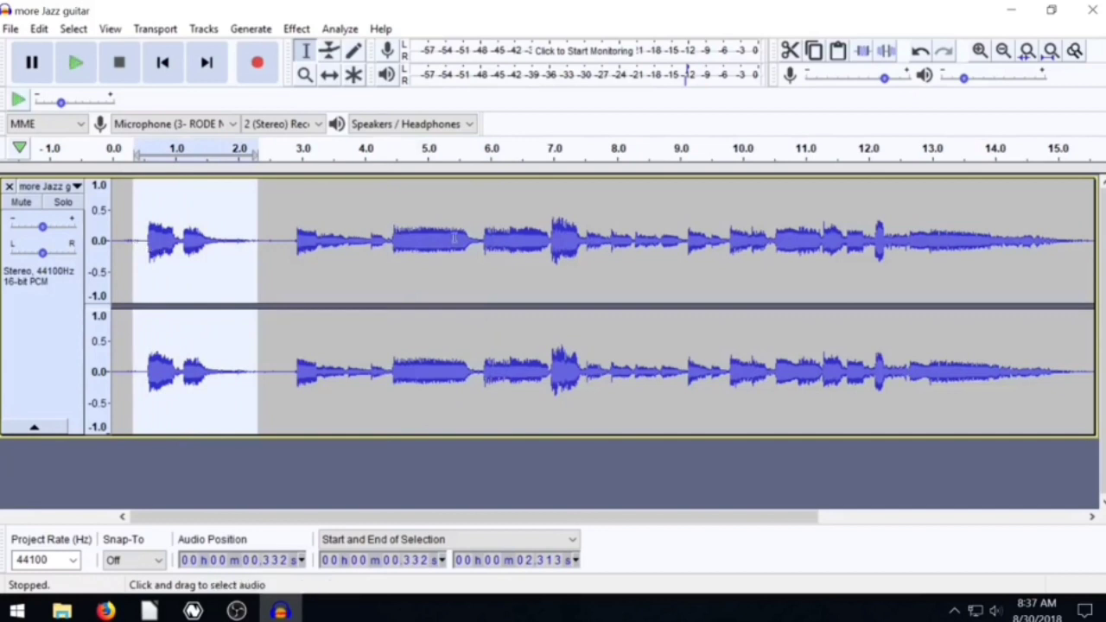
pyautogui.moveTo(391, 246); pyautogui.dragTo(481, 246)
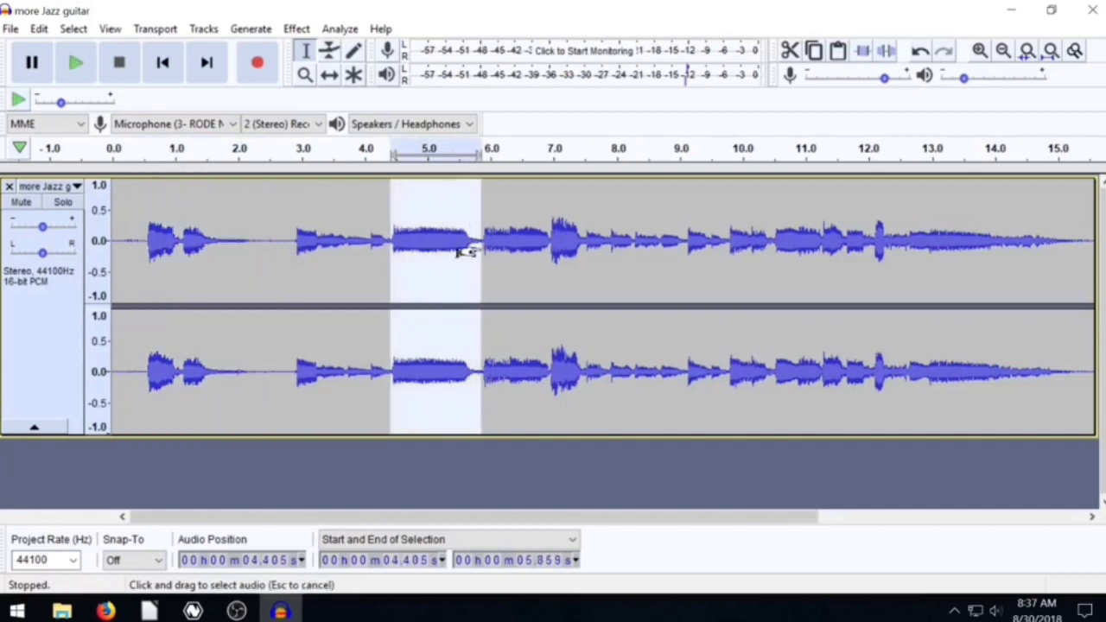
pyautogui.click(838, 50)
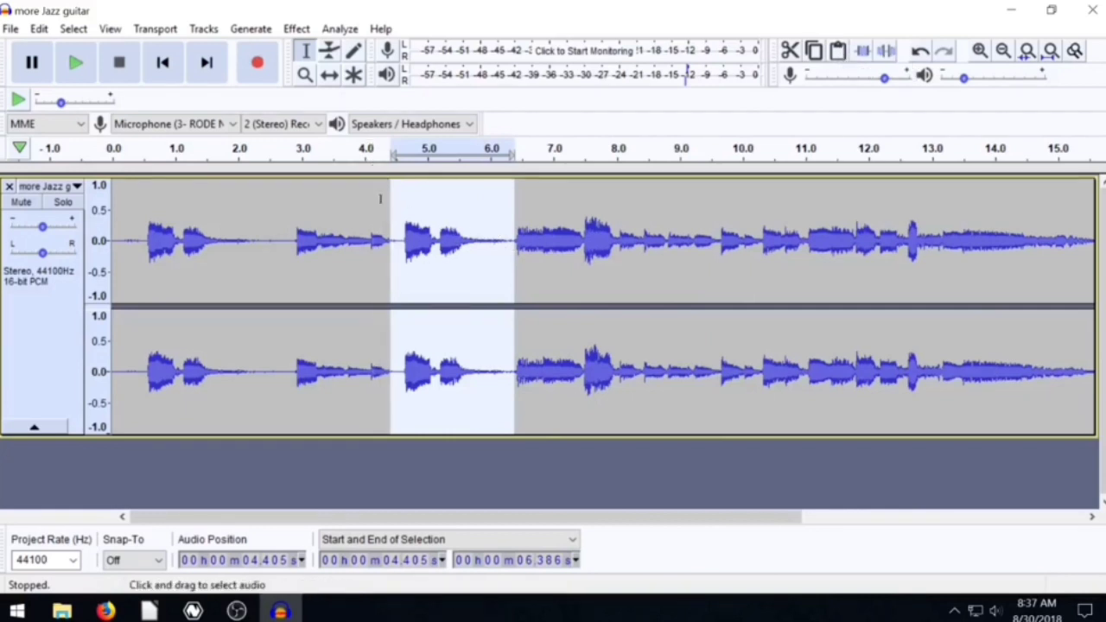
# Play the pasted phrase and its transition into the following passage, starting at about 4.27 s
pyautogui.click(381, 200)
pyautogui.click(64, 62)
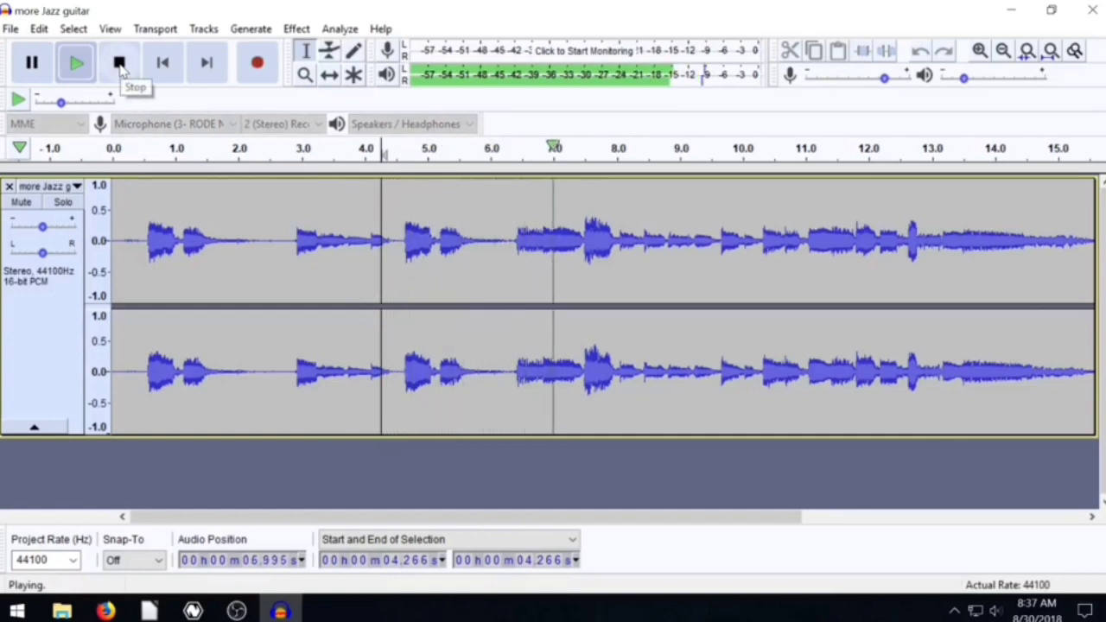
pyautogui.click(120, 65)
# Copy the phrase from about 6.39 to 7.47 s and paste it three times just ahead of itself, the last at about 6.23 s
pyautogui.moveTo(516, 240); pyautogui.dragTo(583, 242)
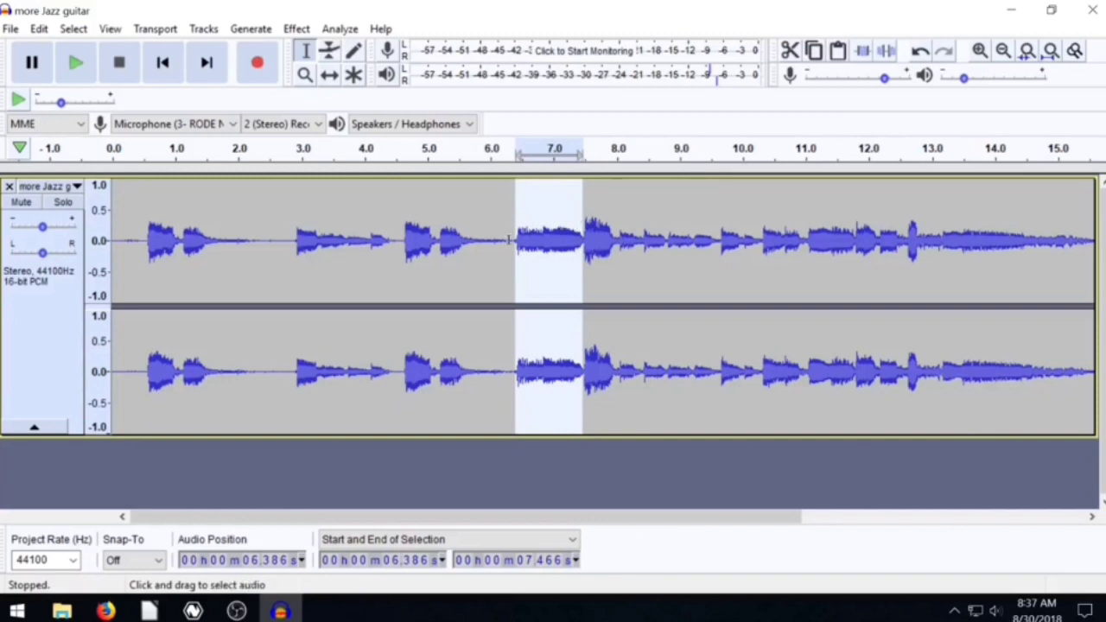
pyautogui.click(510, 240)
pyautogui.click(514, 239)
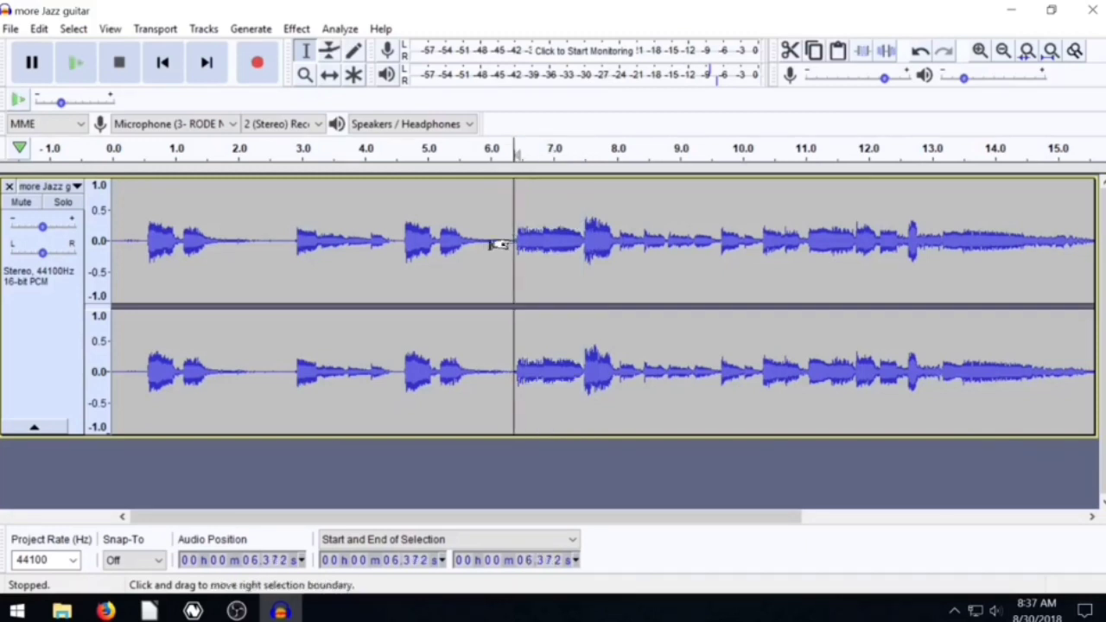
pyautogui.hotkey('ctrl', 'v')
pyautogui.click(508, 244)
pyautogui.hotkey('ctrl', 'v')
pyautogui.click(507, 241)
pyautogui.hotkey('ctrl', 'v')
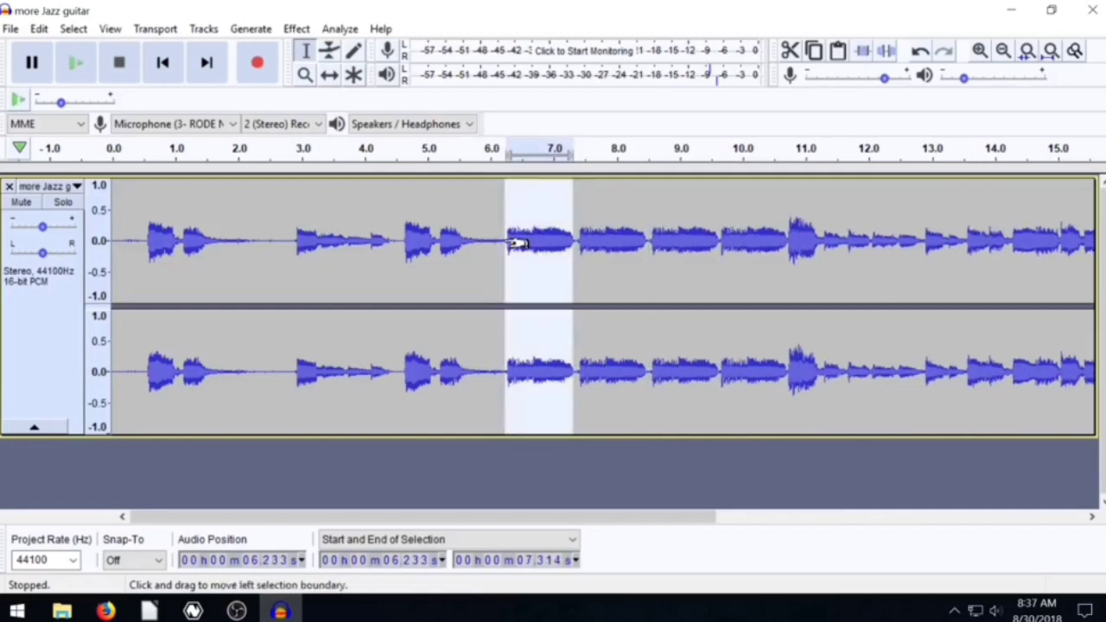
# Play the repeated phrases starting at about 6.14 s
pyautogui.click(499, 224)
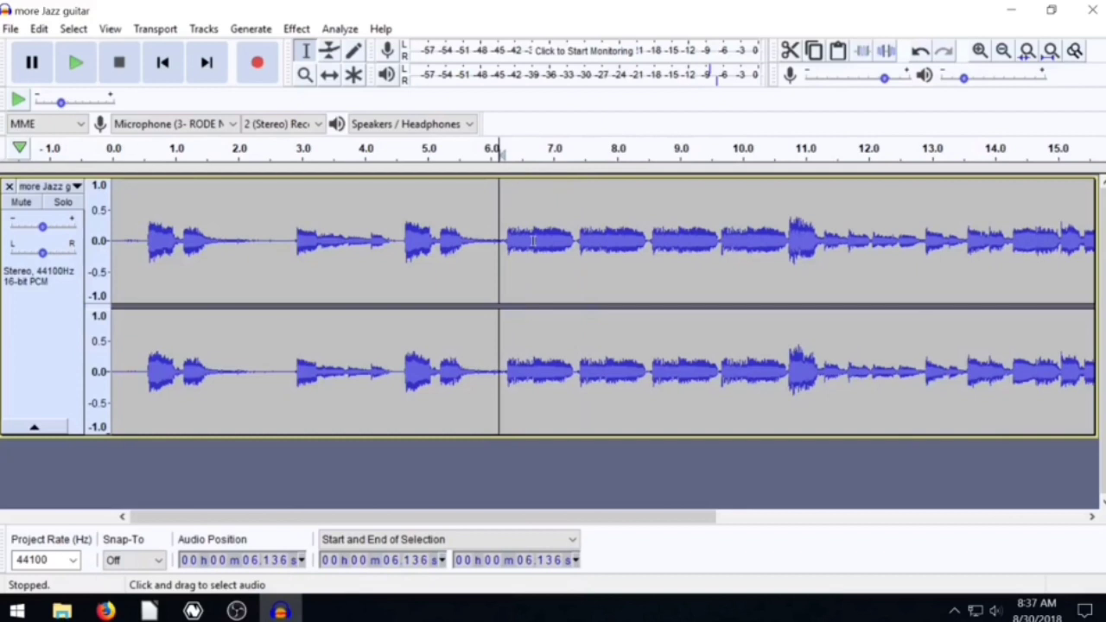
pyautogui.click(75, 62)
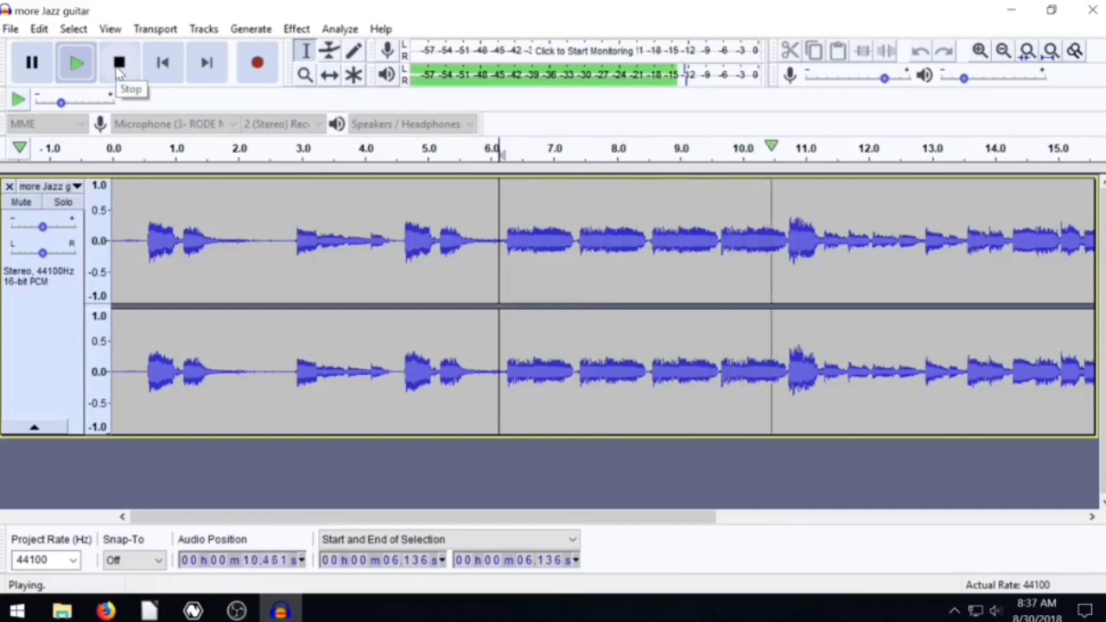
pyautogui.click(119, 64)
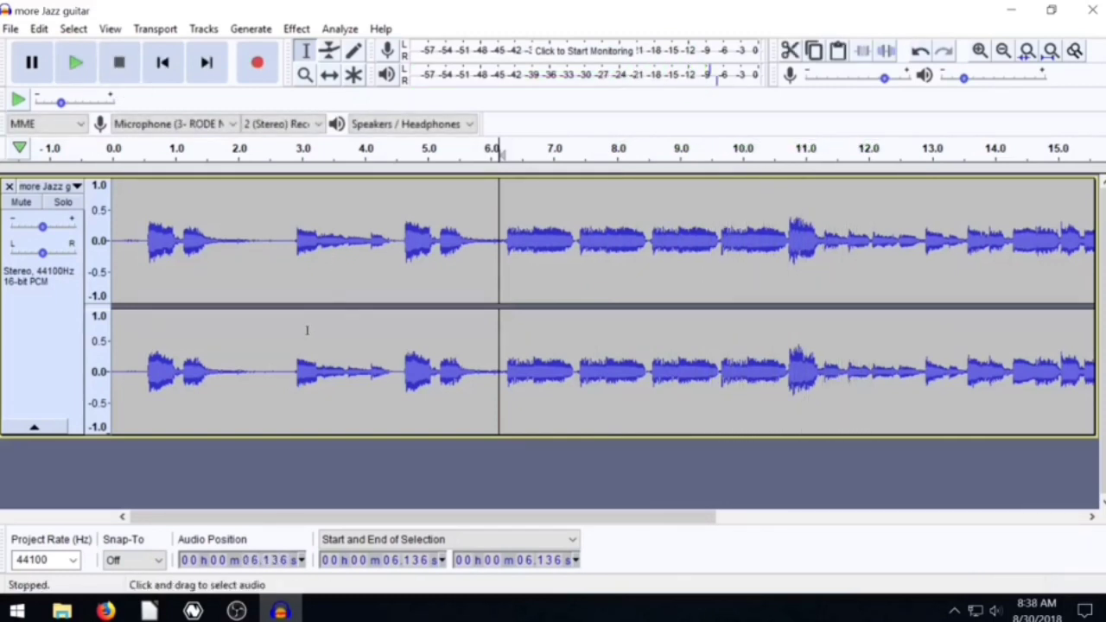
# Cut the phrase at about 4.5 to 6 s, and copy the one from about 2.56 to 4.67 s to about 2.26 s
pyautogui.moveTo(397, 246); pyautogui.dragTo(489, 245)
pyautogui.click(790, 54)
pyautogui.moveTo(274, 245); pyautogui.dragTo(406, 251)
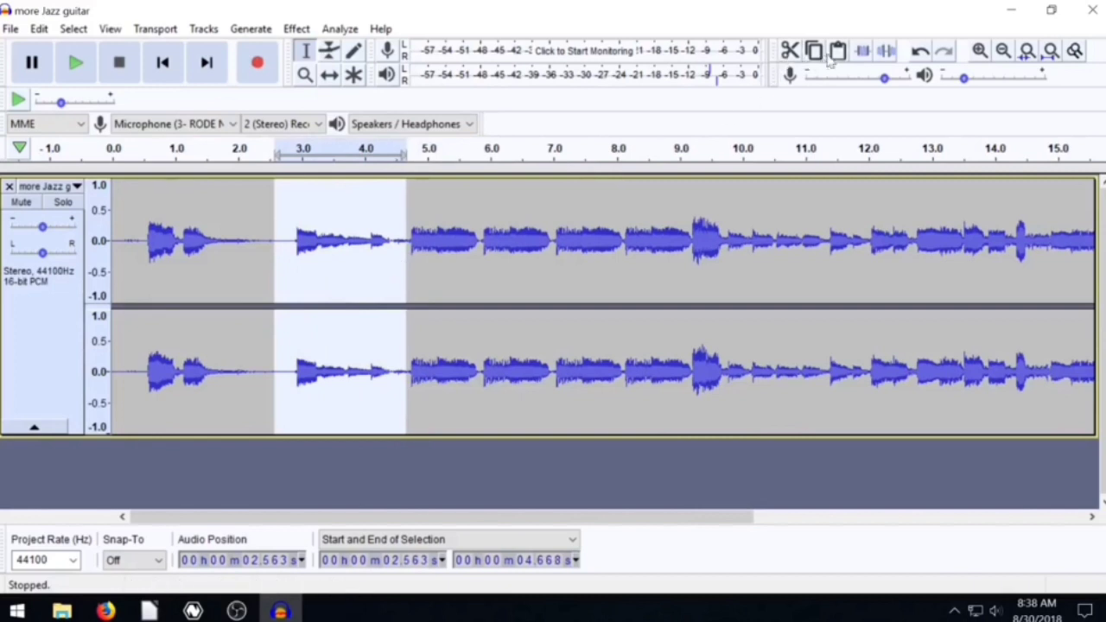
pyautogui.click(445, 288)
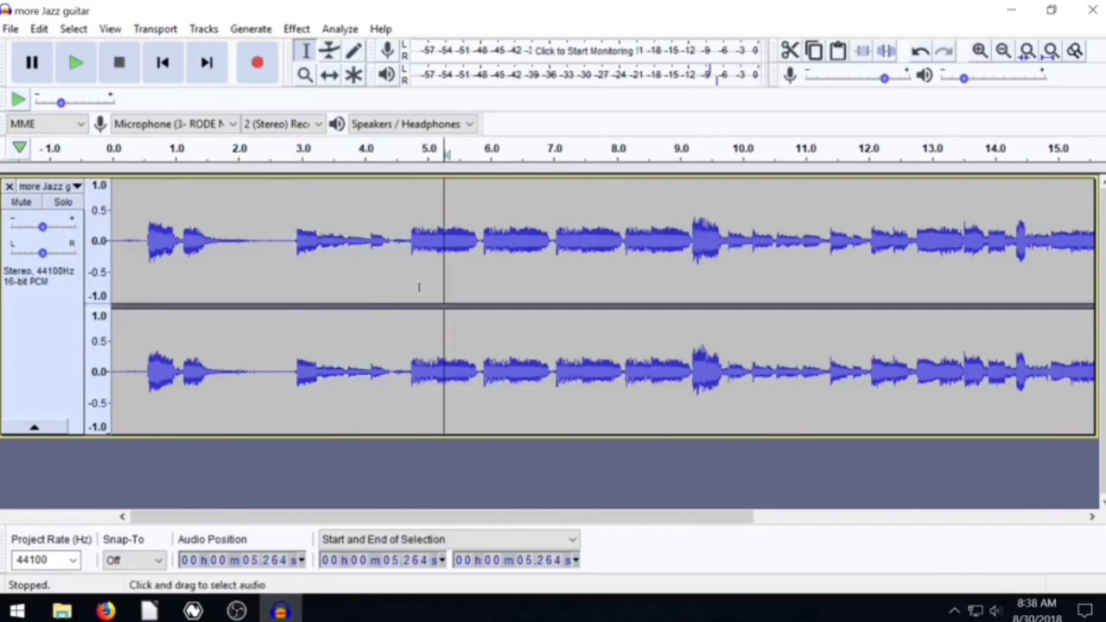
pyautogui.click(254, 220)
pyautogui.click(837, 53)
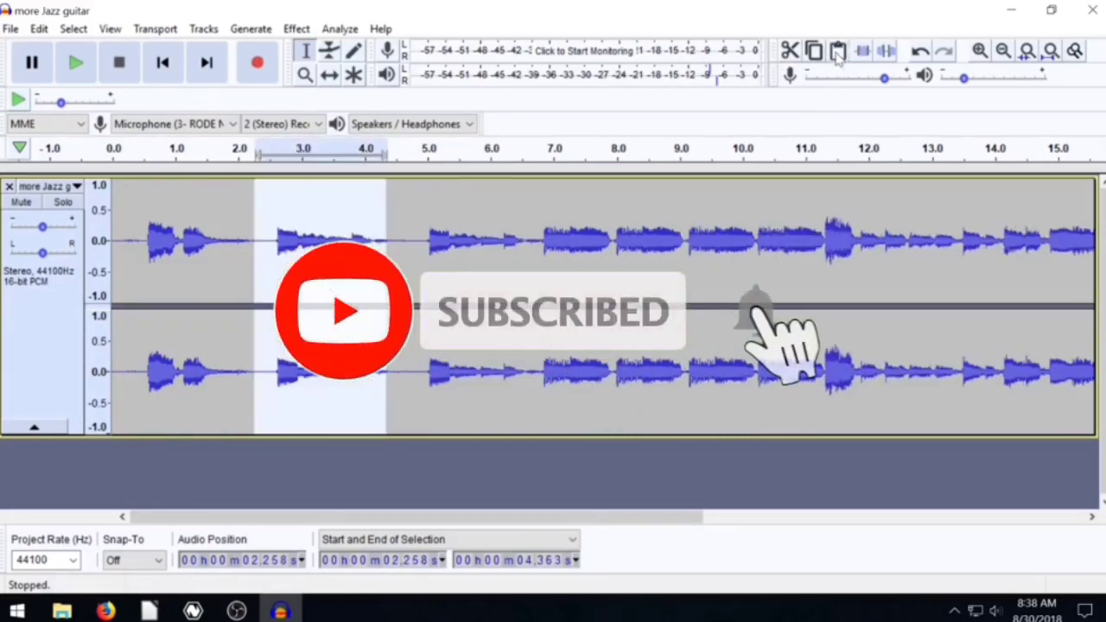
# Replace the four repeated phrases from about 6.59 to 11.32 s by pasting the copied phrase over them
pyautogui.click(456, 242)
pyautogui.moveTo(528, 259); pyautogui.dragTo(825, 261)
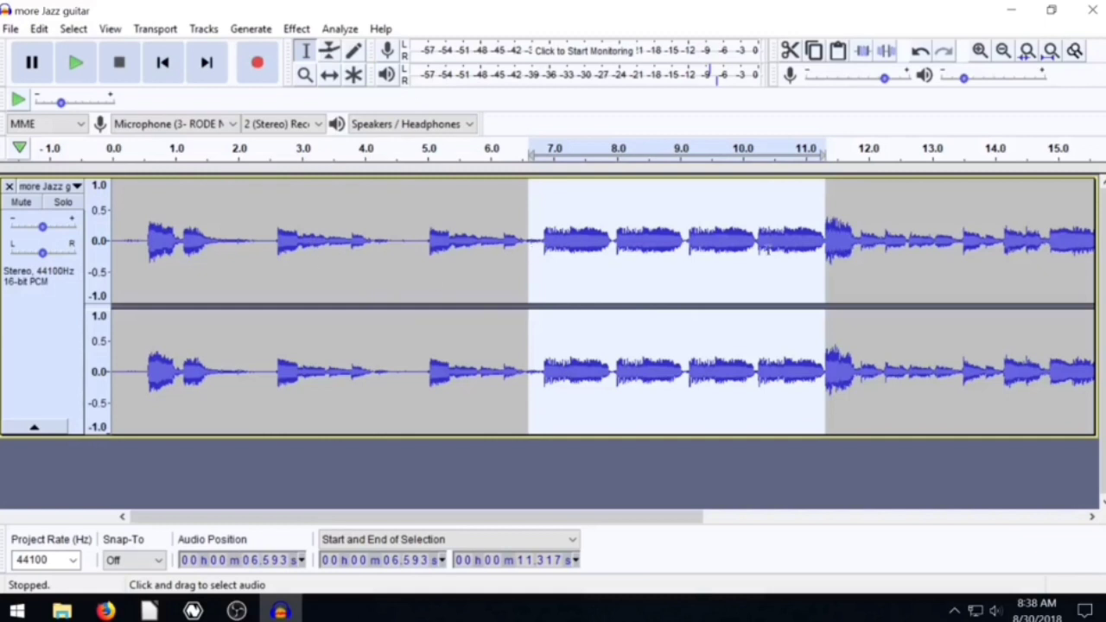
pyautogui.click(838, 50)
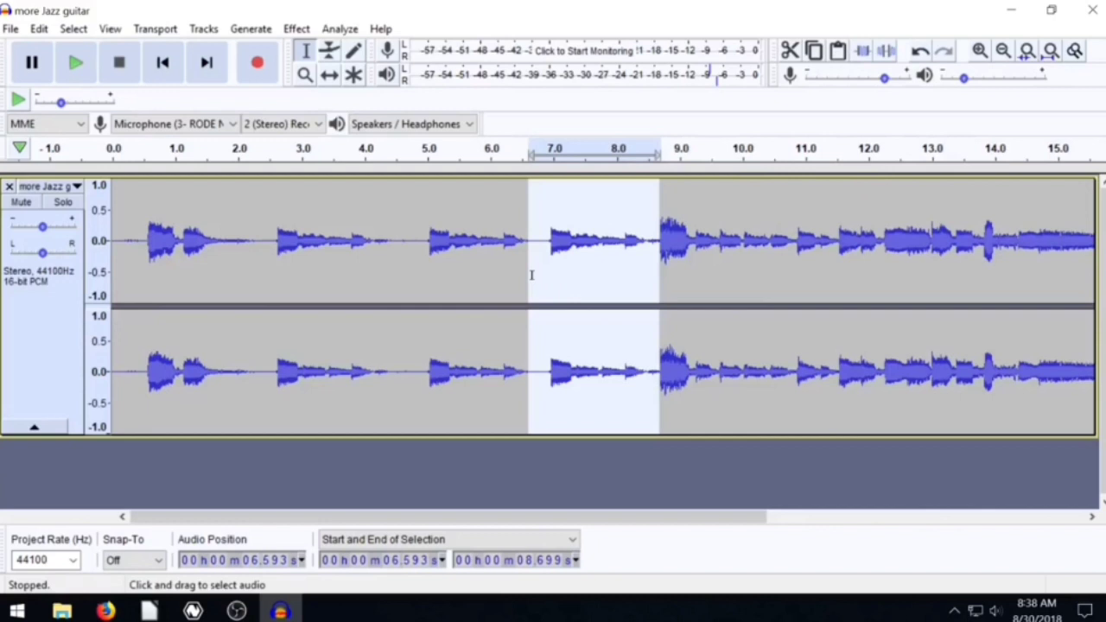
# Play the later part of the track briefly, starting at about 11.43 s
pyautogui.click(441, 274)
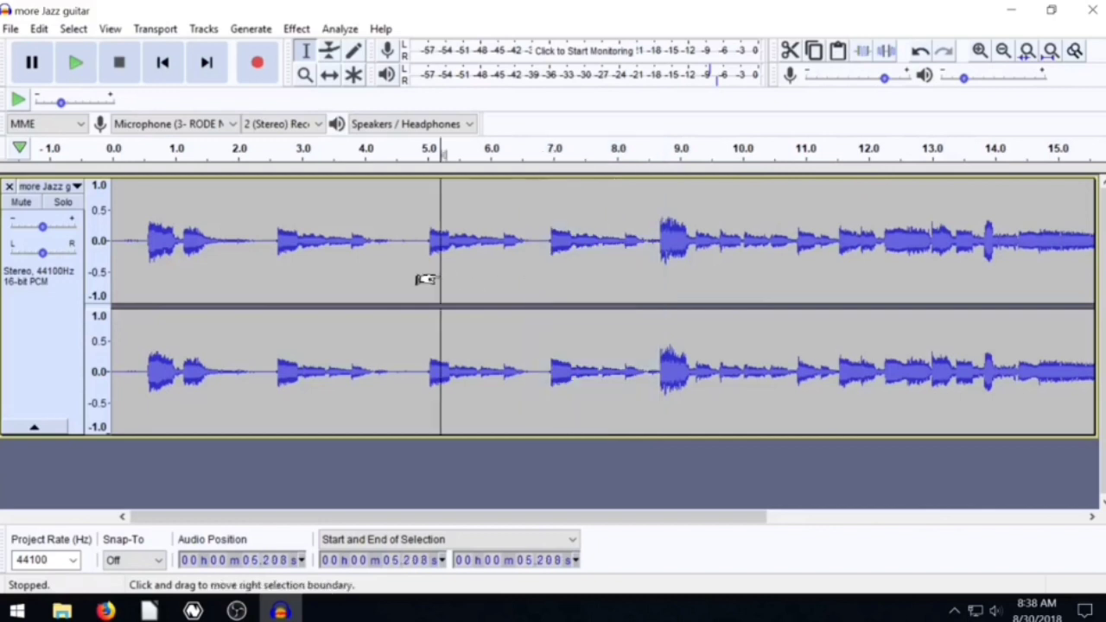
pyautogui.click(806, 231)
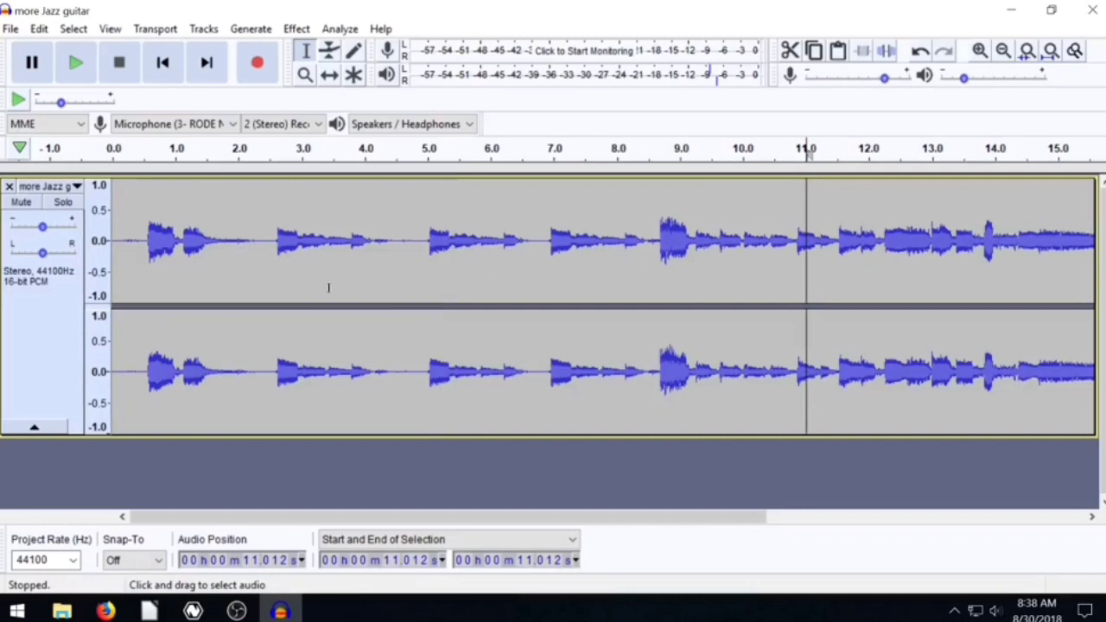
pyautogui.moveTo(276, 518); pyautogui.dragTo(454, 519)
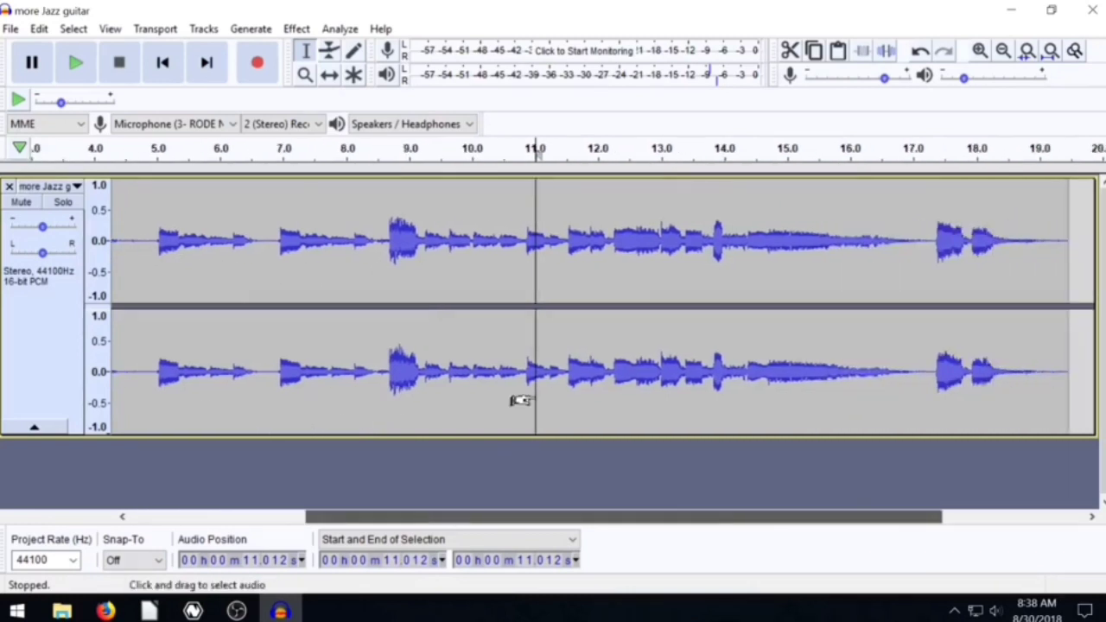
pyautogui.click(562, 245)
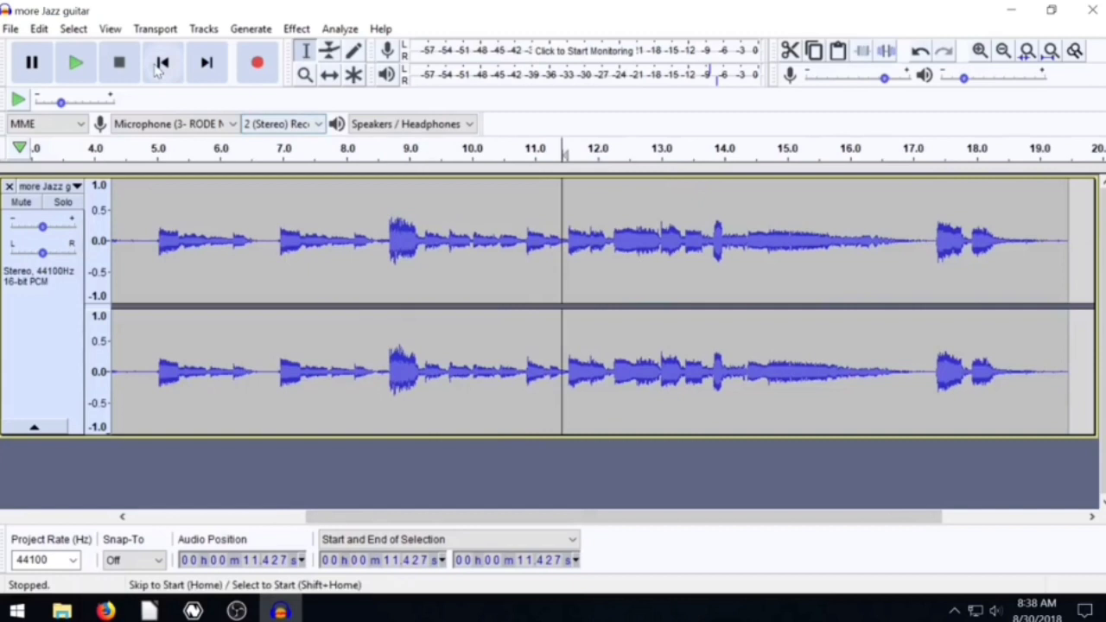
pyautogui.click(76, 62)
pyautogui.click(118, 62)
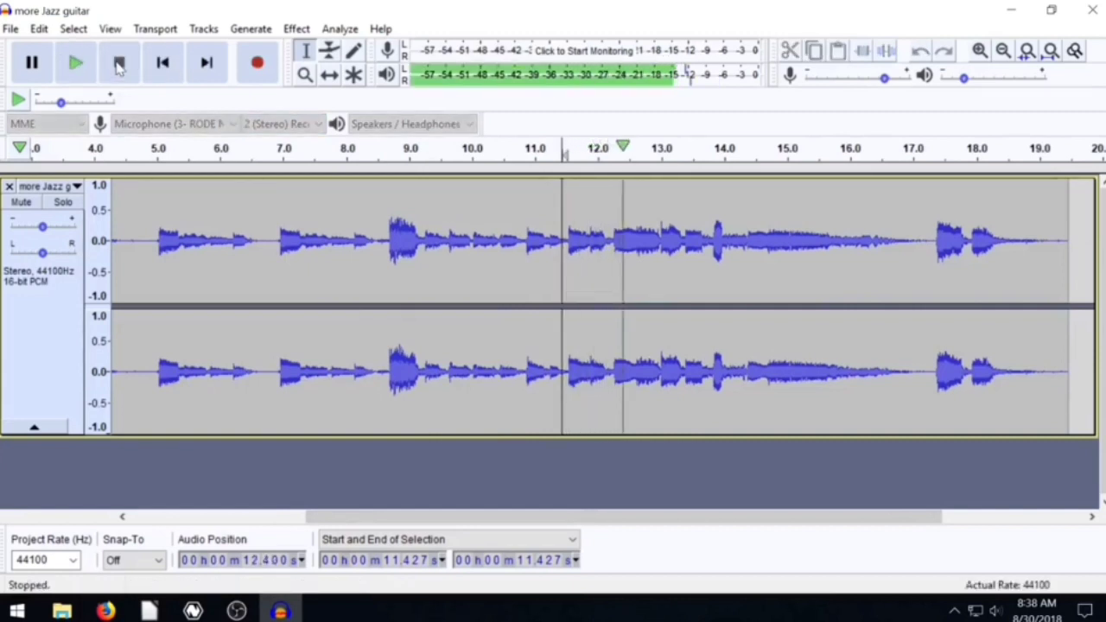
# Trim away all audio outside the section from about 11.44 to 12.26 s and play the kept clip
pyautogui.moveTo(613, 242); pyautogui.dragTo(562, 242)
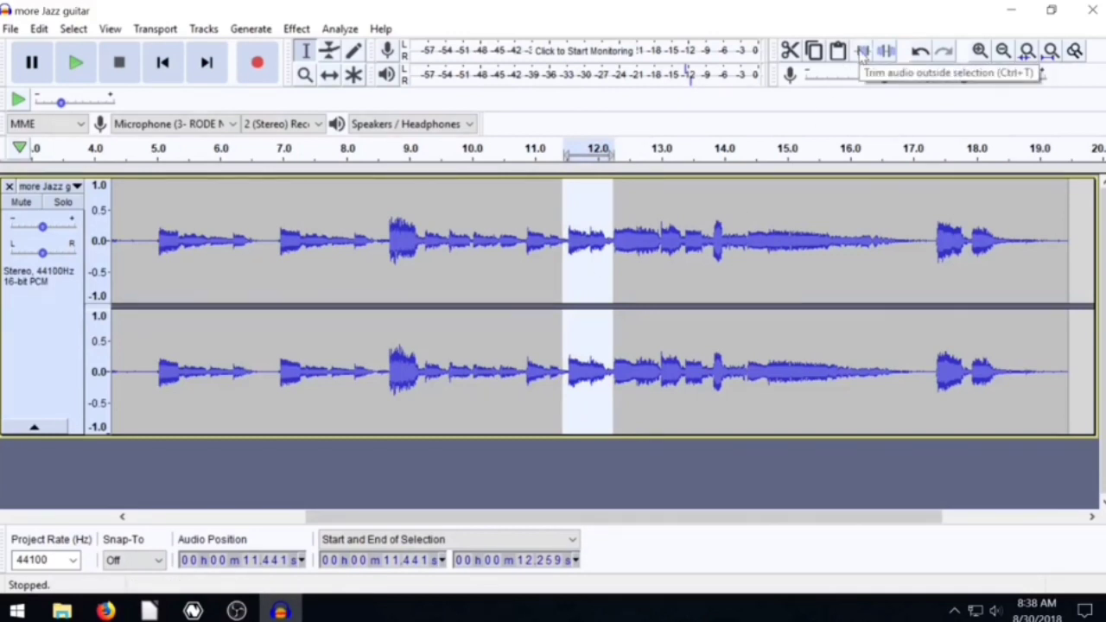
pyautogui.click(863, 52)
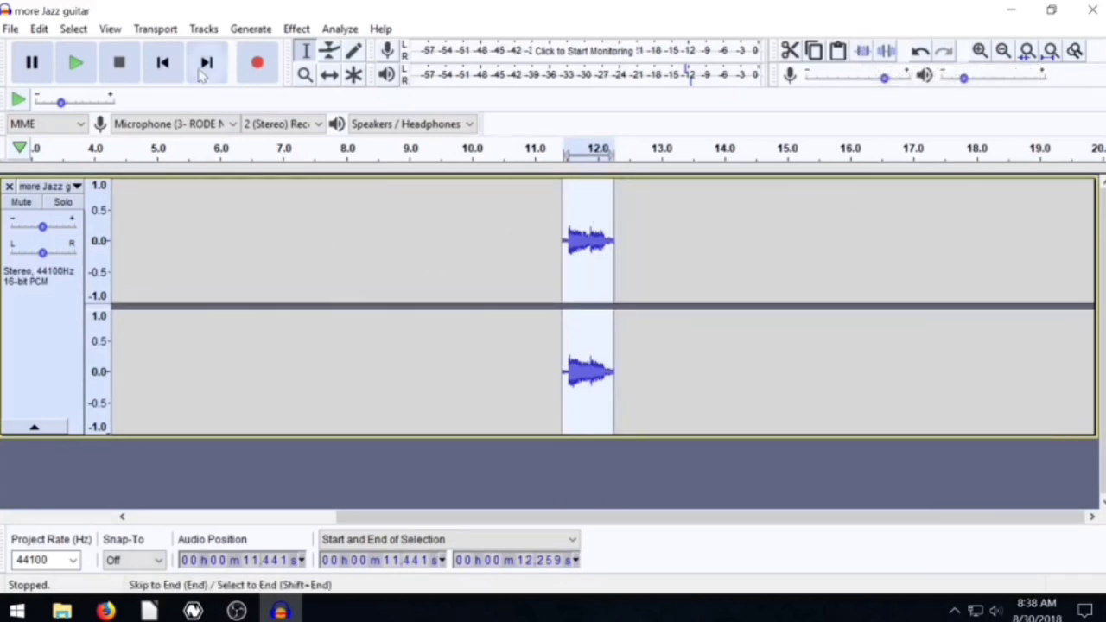
pyautogui.click(75, 63)
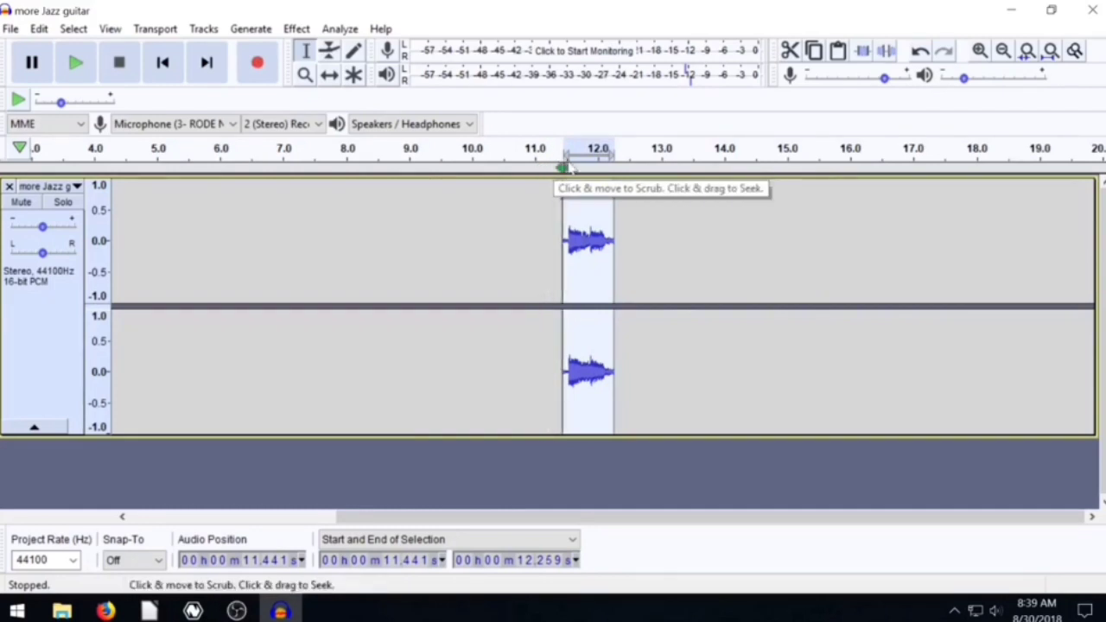
# Play the trimmed track from its very start to check the empty stretch before the clip
pyautogui.moveTo(605, 517); pyautogui.dragTo(264, 471)
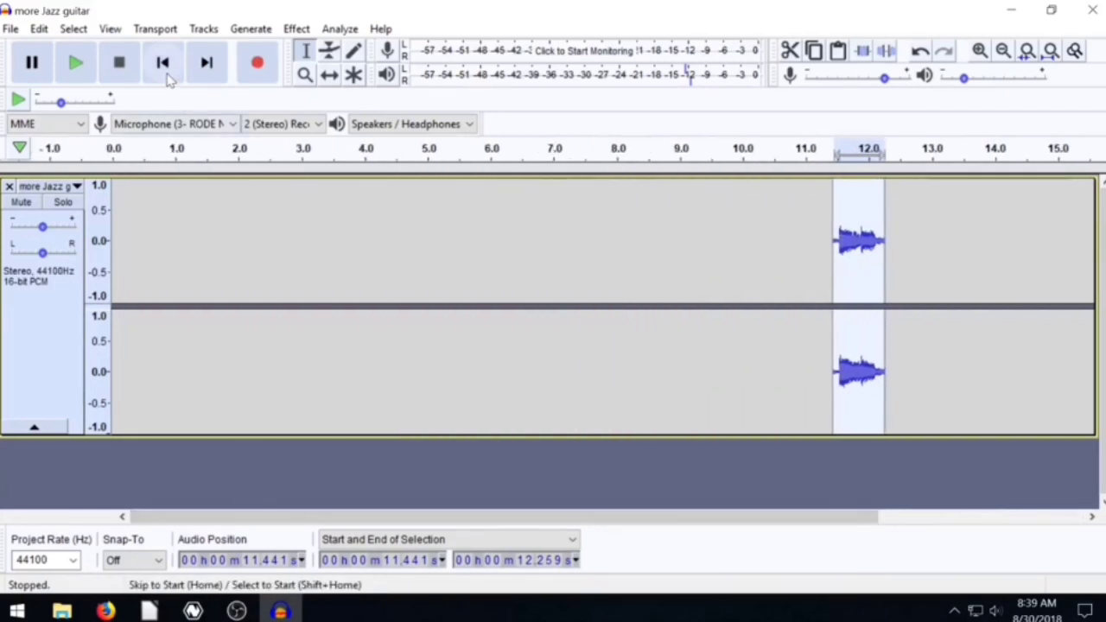
pyautogui.click(162, 62)
pyautogui.click(76, 64)
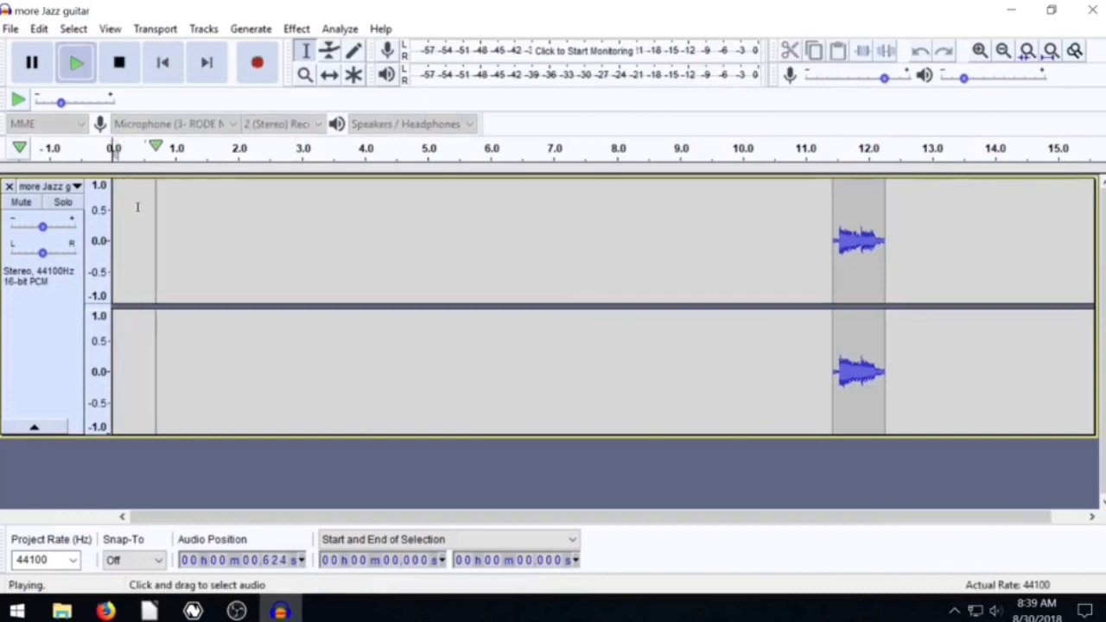
pyautogui.click(762, 223)
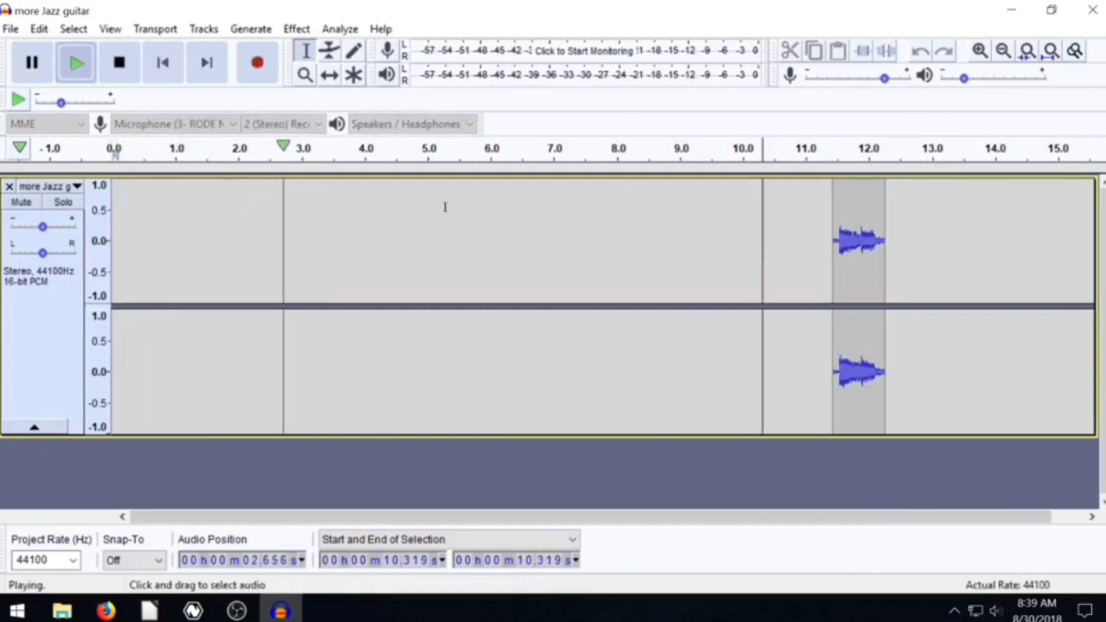
pyautogui.doubleClick(780, 212)
pyautogui.moveTo(775, 223); pyautogui.dragTo(742, 221)
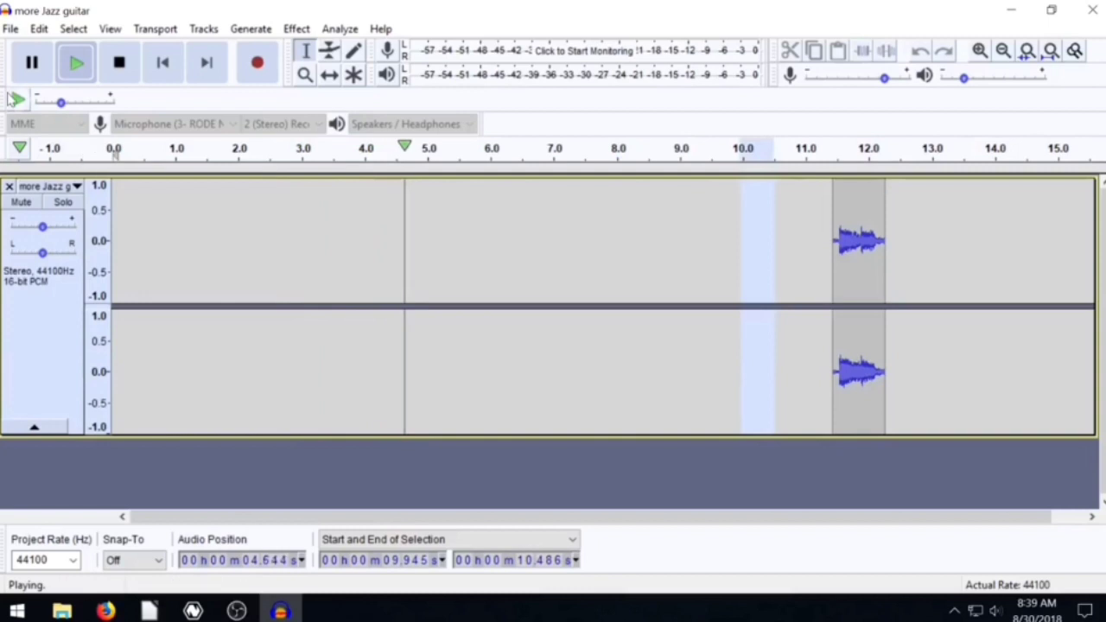
pyautogui.click(118, 64)
pyautogui.click(508, 242)
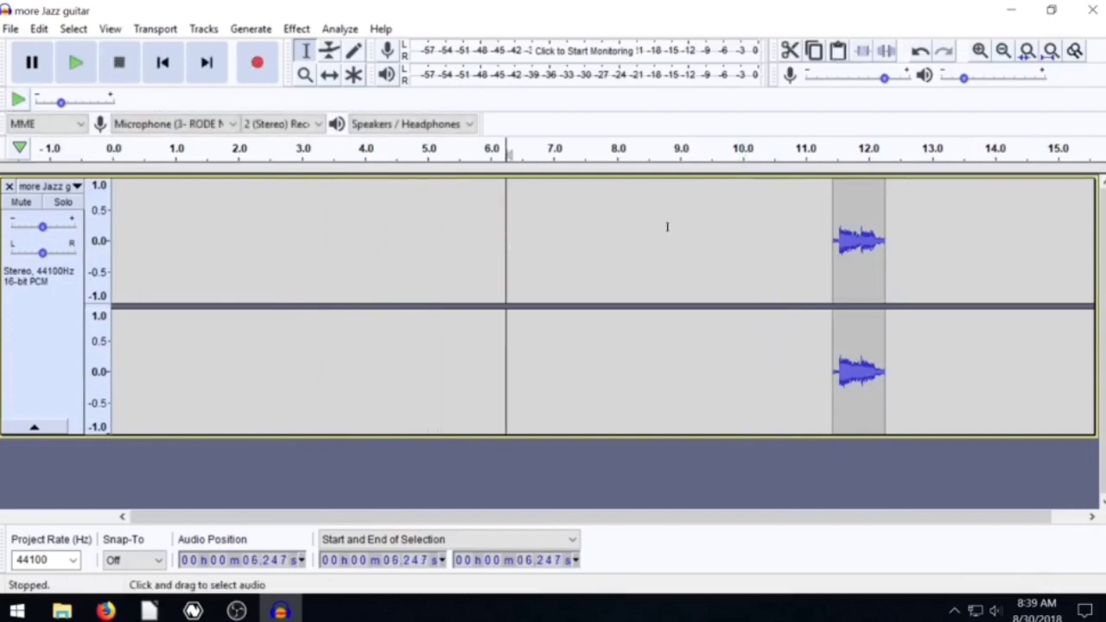
# Move the trimmed clip to the track's start at 0 s with the Time Shift Tool and play it
pyautogui.click(329, 76)
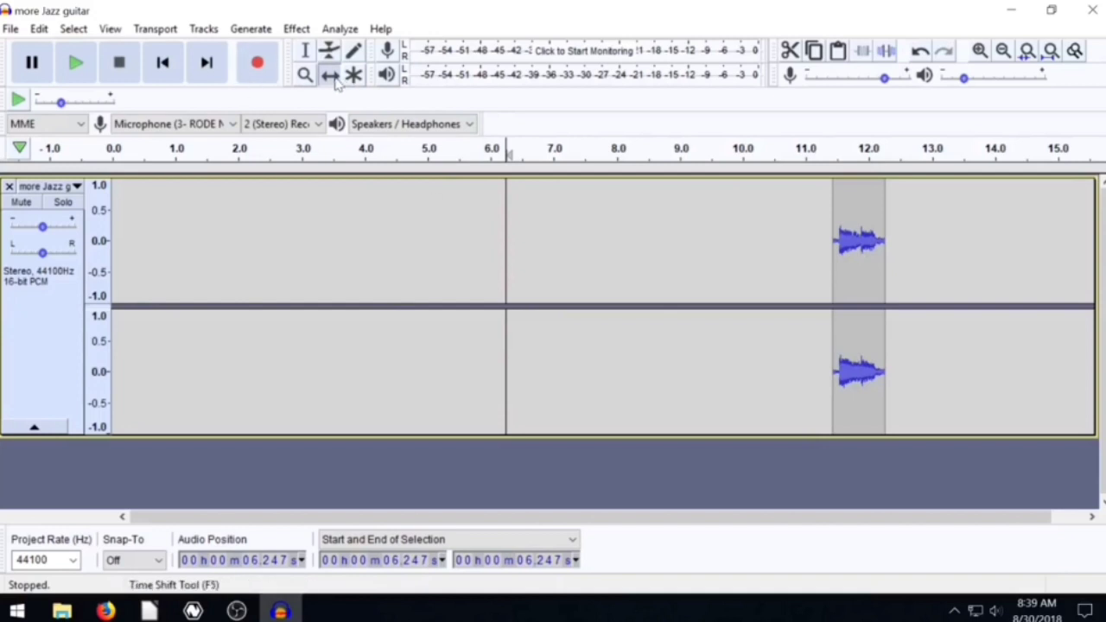
pyautogui.moveTo(857, 242); pyautogui.dragTo(137, 265)
pyautogui.click(177, 63)
pyautogui.click(76, 65)
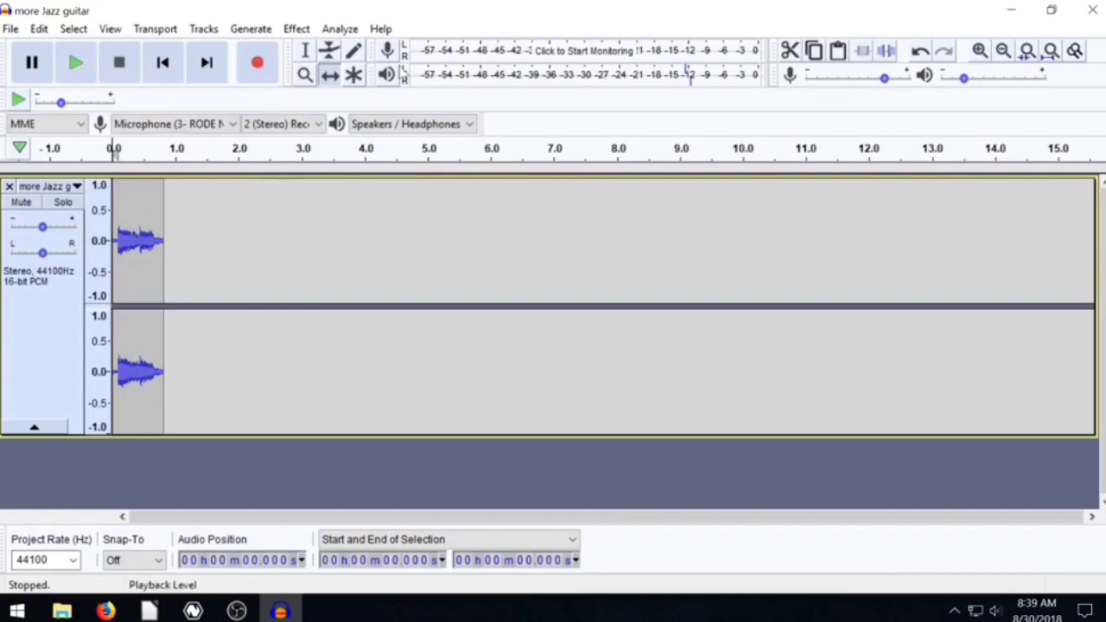
# Shift the clip along the track so it starts at about 7.6 s, and look through the audio export options
pyautogui.moveTo(140, 235); pyautogui.dragTo(619, 251)
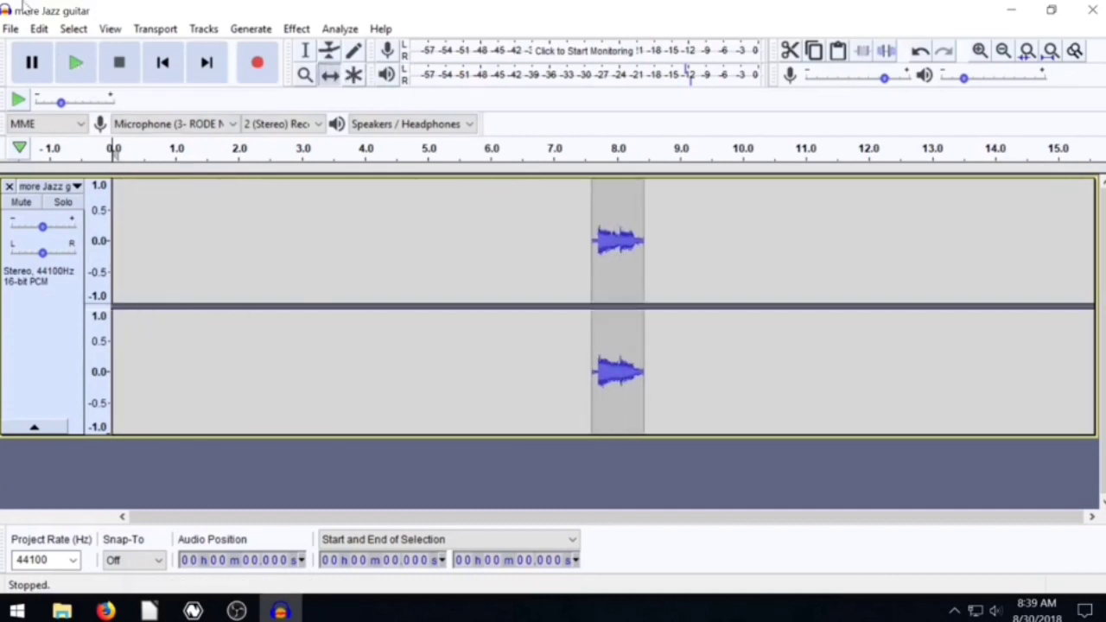
pyautogui.click(10, 28)
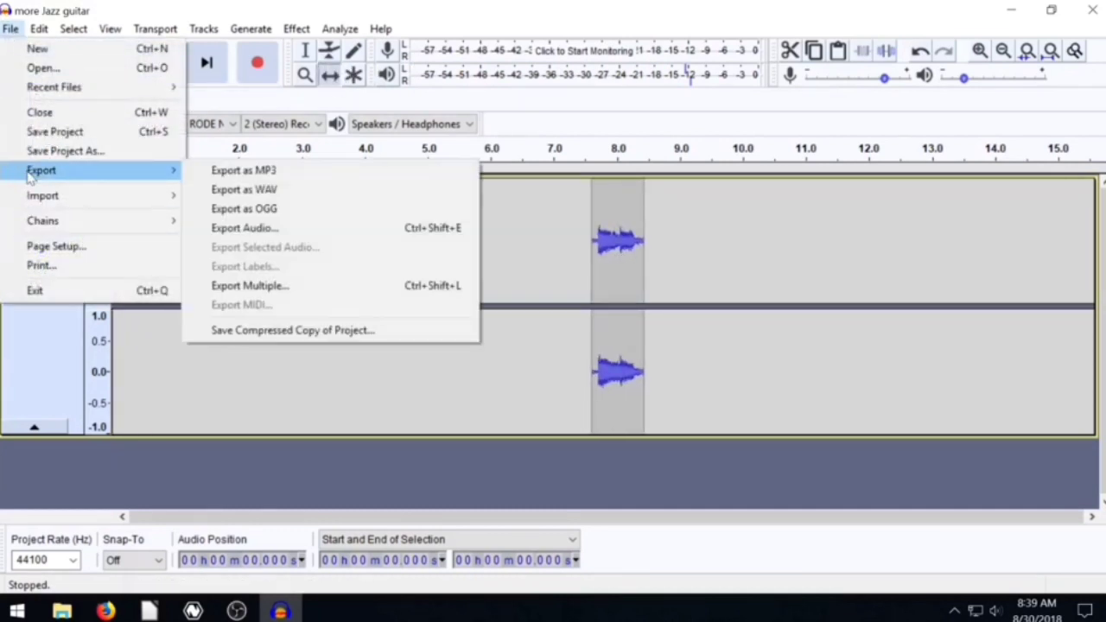
pyautogui.click(510, 12)
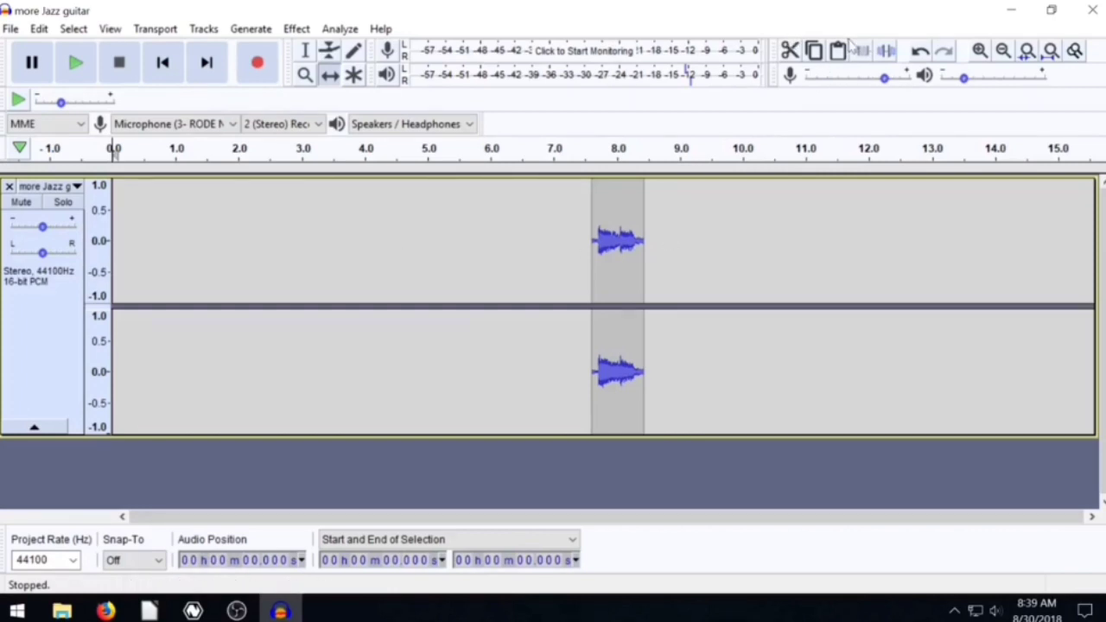
# Shift the clip earlier along the track so that it starts at about 4.6 s
pyautogui.click(39, 31)
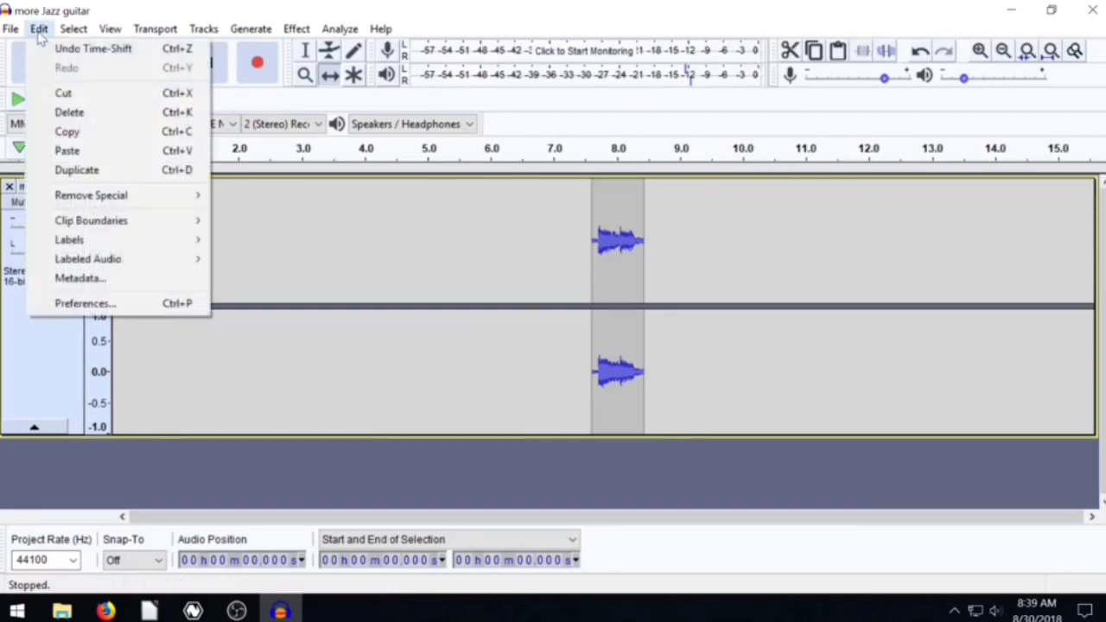
pyautogui.click(503, 223)
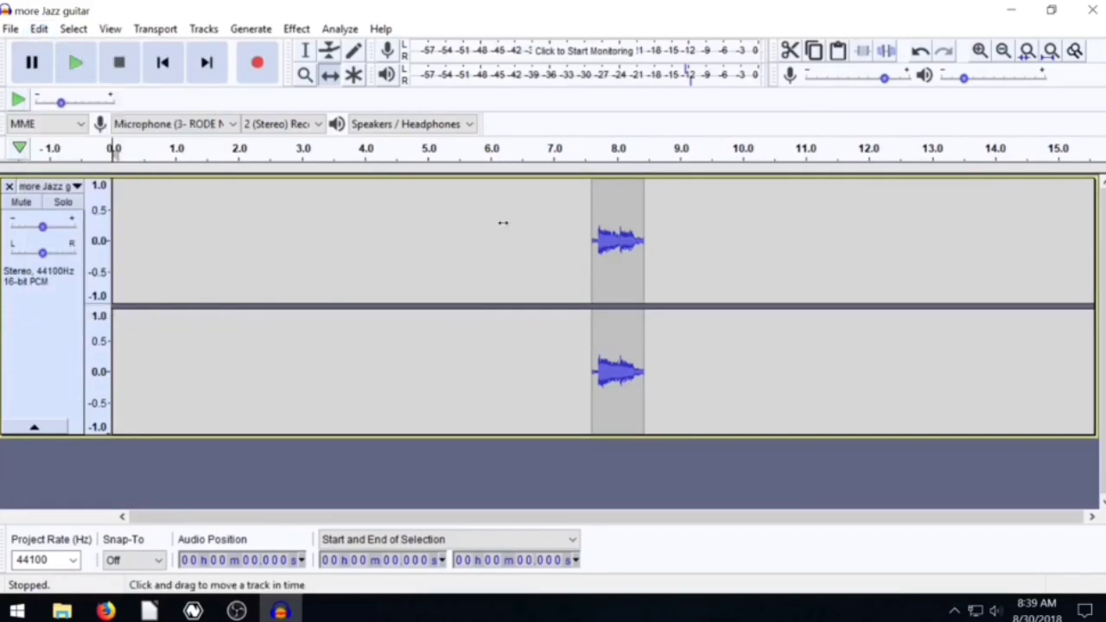
pyautogui.moveTo(573, 239); pyautogui.dragTo(493, 223)
# Select the stretch around the clip from about 3.78 to 6.01 s, cut it and paste it back in the same place
pyautogui.click(305, 50)
pyautogui.click(41, 29)
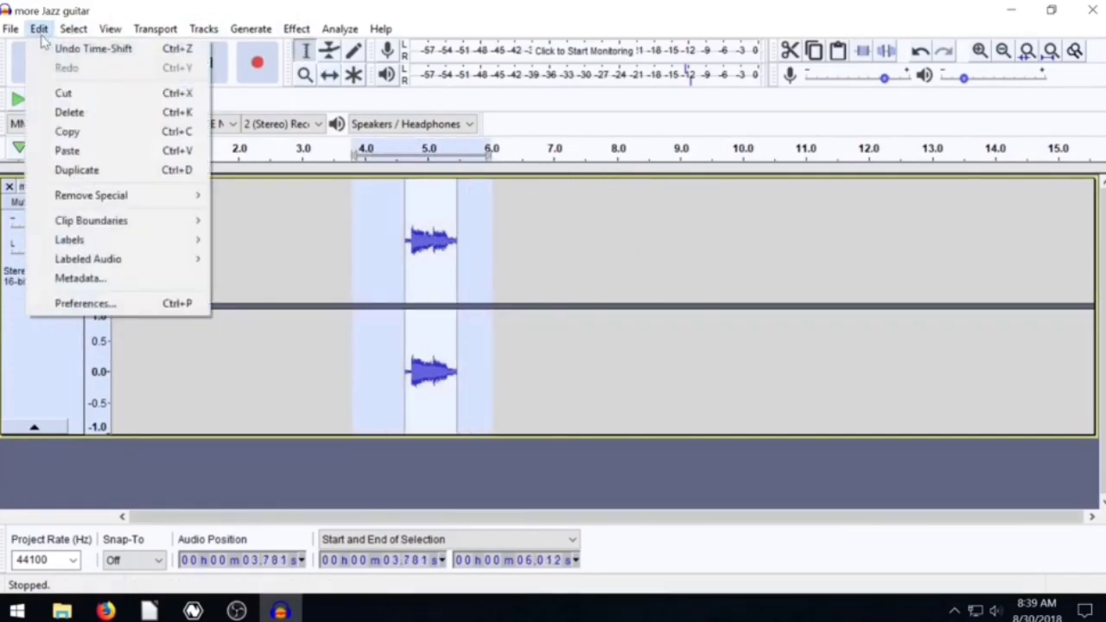
pyautogui.click(63, 92)
pyautogui.click(39, 29)
pyautogui.click(67, 151)
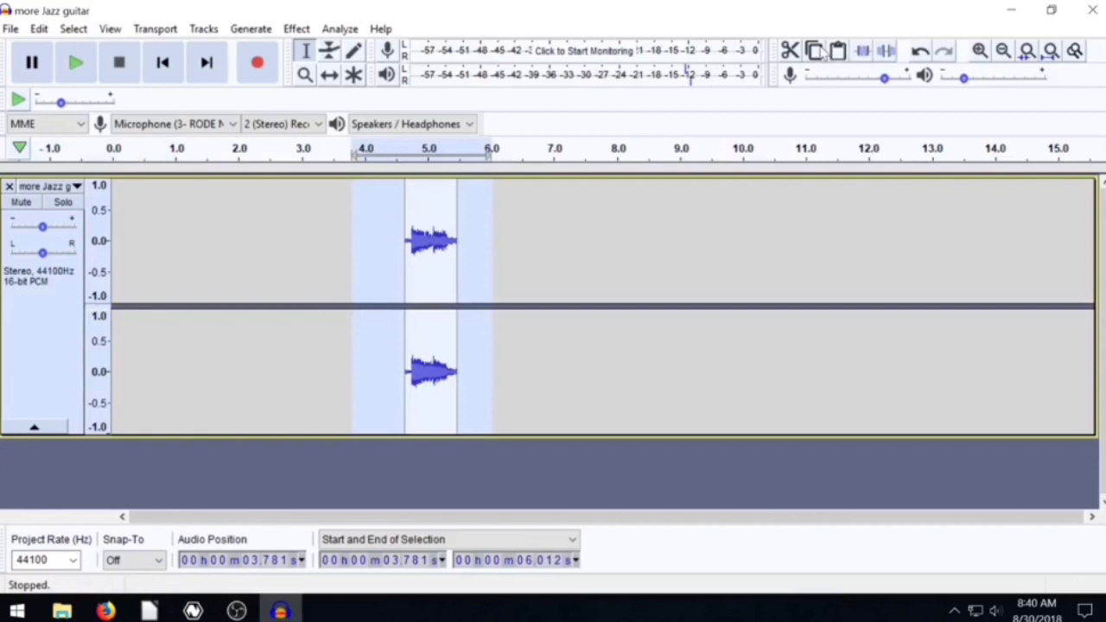
# Cut the section around the clip from about 4.27 to 5.86 s and restore it in the same place
pyautogui.click(38, 29)
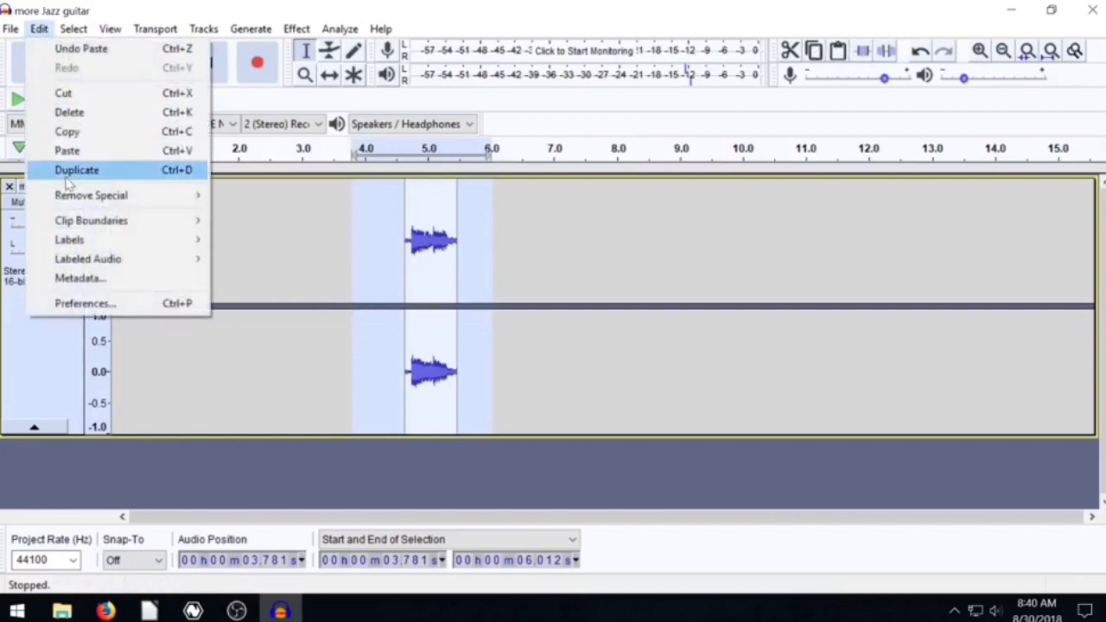
pyautogui.click(528, 228)
pyautogui.moveTo(383, 229); pyautogui.dragTo(482, 246)
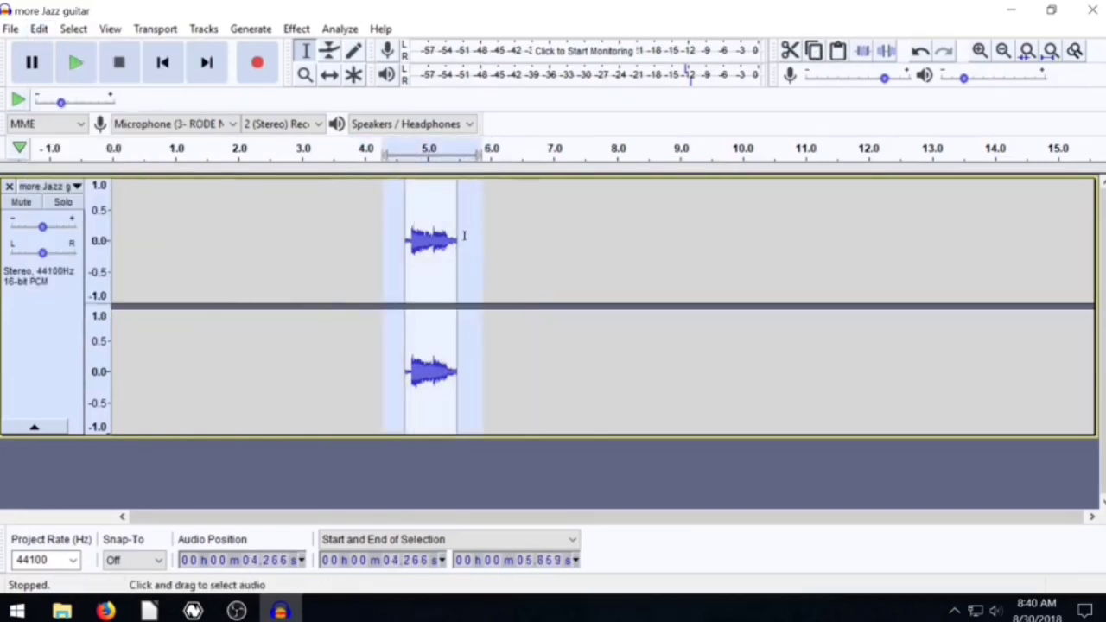
pyautogui.press('Delete')
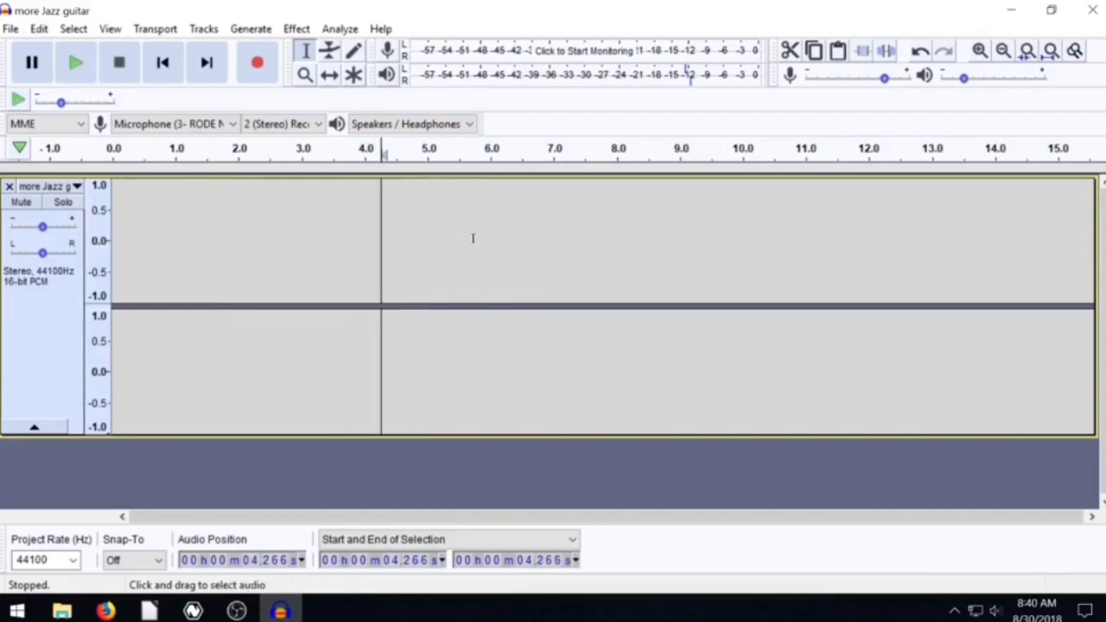
pyautogui.hotkey('ctrl', 'z')
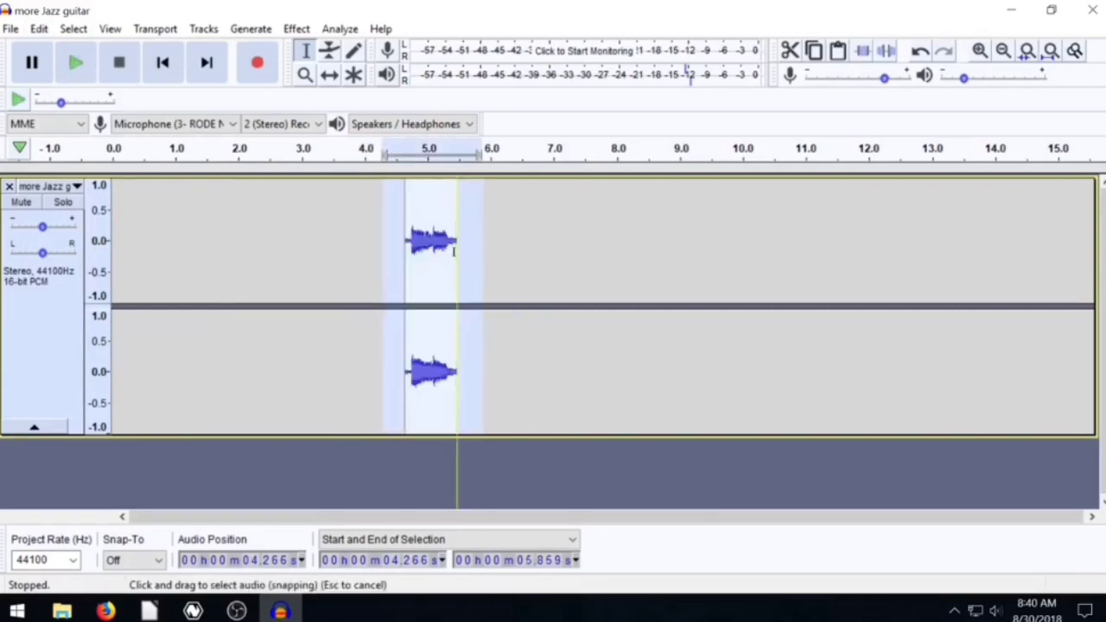
# Paste copies of the cut section into the empty track at about 6.4, 8.3, 10.5 and 12.3 s
pyautogui.click(518, 238)
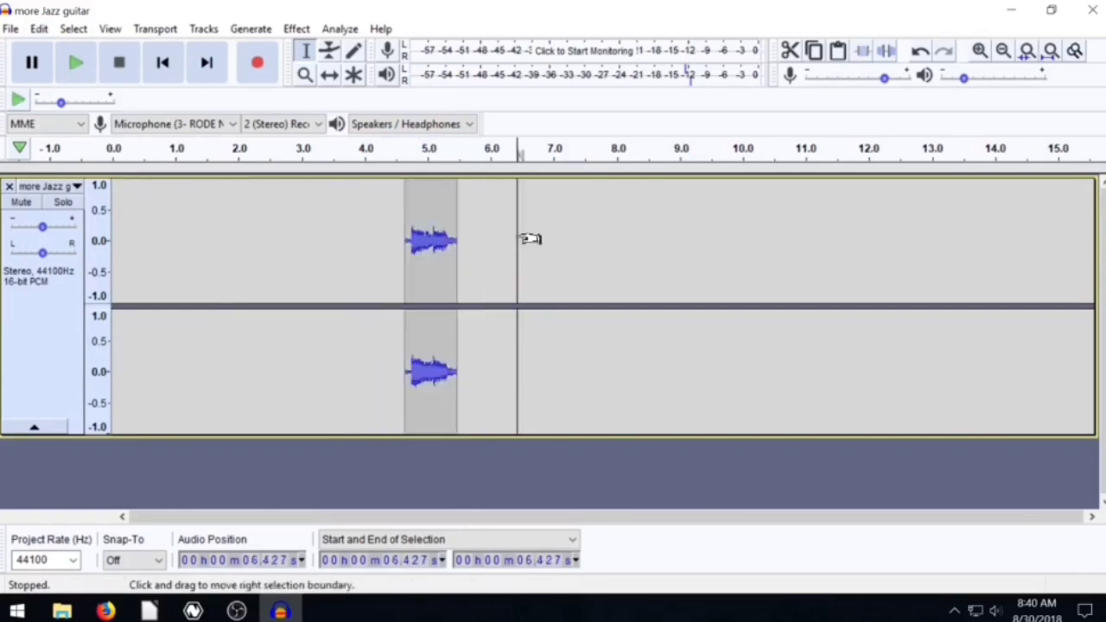
pyautogui.hotkey('ctrl', 'v')
pyautogui.click(636, 239)
pyautogui.hotkey('ctrl', 'v')
pyautogui.click(776, 239)
pyautogui.hotkey('ctrl', 'v')
pyautogui.click(892, 240)
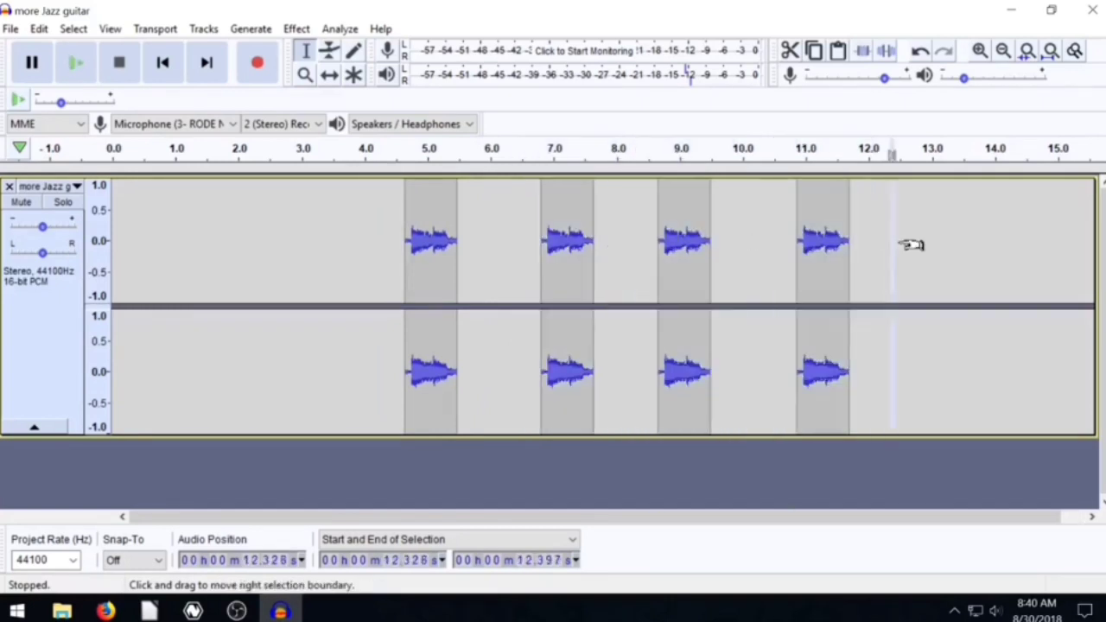
pyautogui.hotkey('ctrl', 'v')
# Paste further copies of the section before and between the existing clips, at about 3.2, 1.3 and 6.7 s
pyautogui.click(318, 233)
pyautogui.hotkey('ctrl', 'v')
pyautogui.click(194, 239)
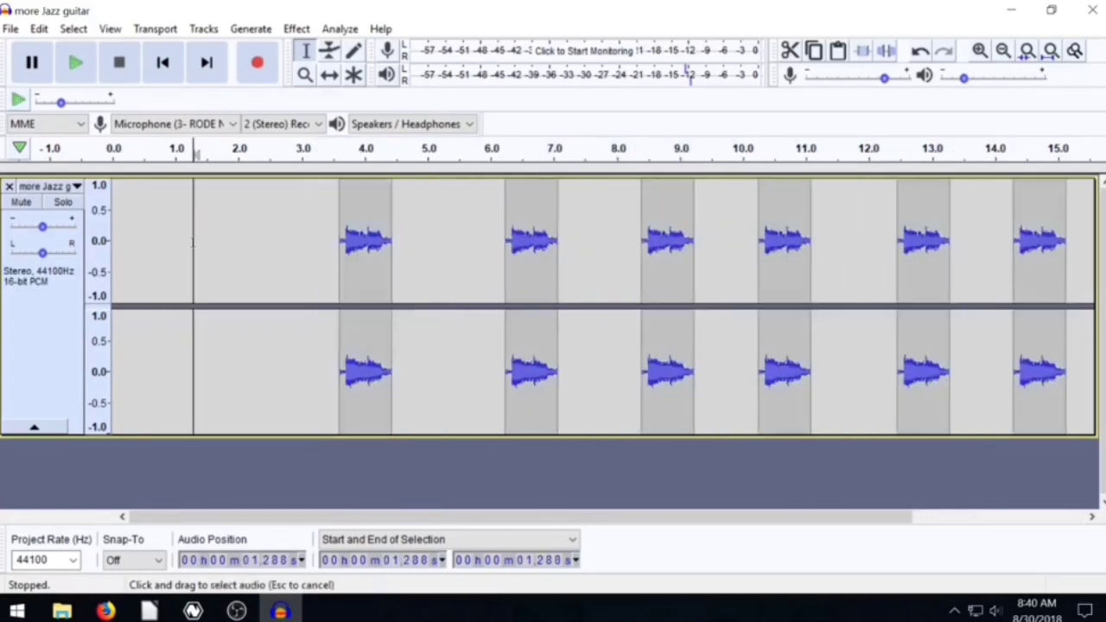
pyautogui.hotkey('ctrl', 'v')
pyautogui.click(536, 239)
pyautogui.hotkey('ctrl', 'v')
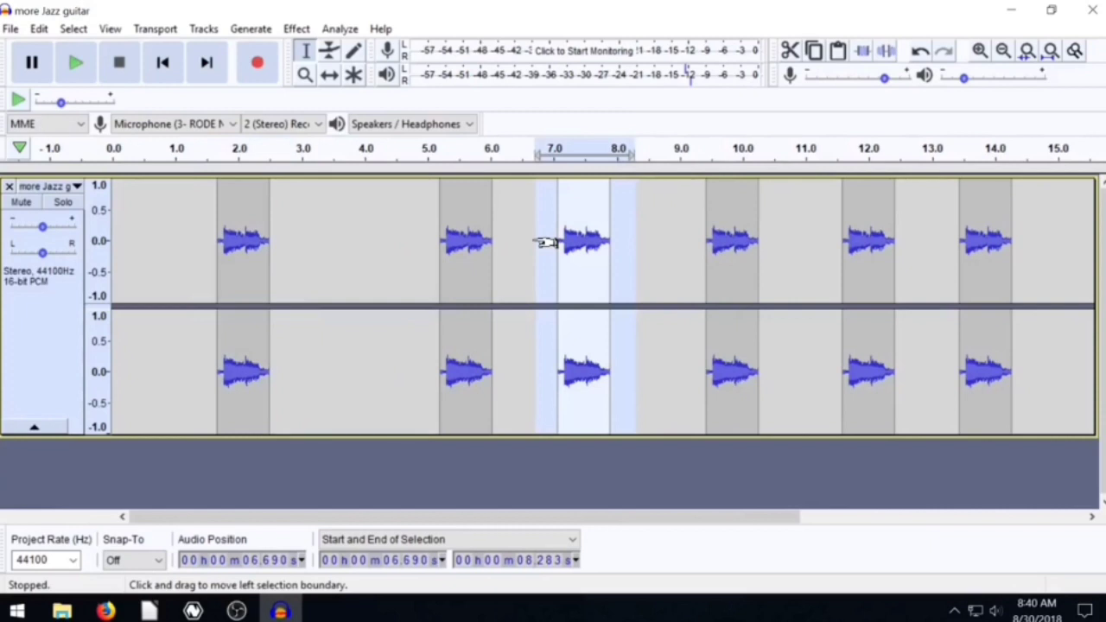